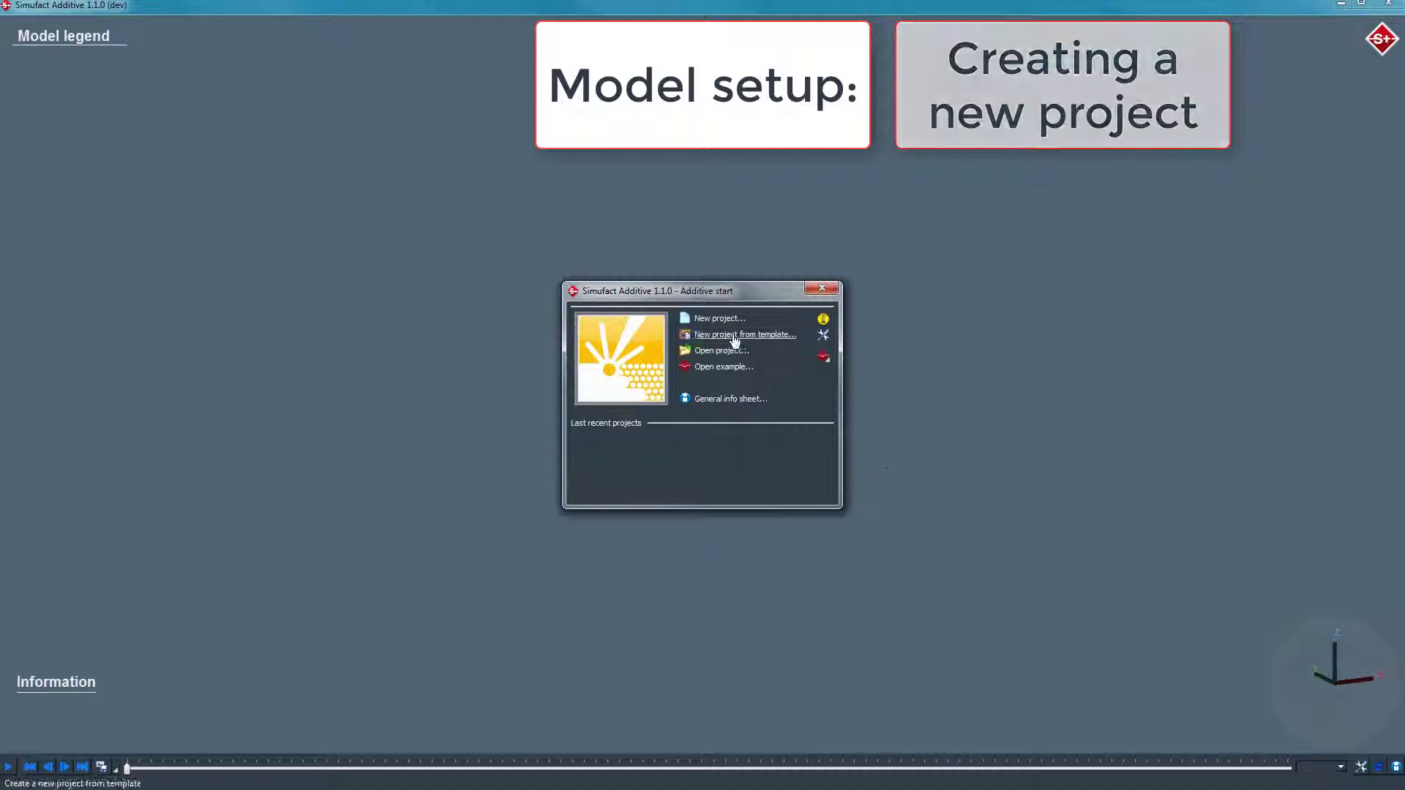
- Create the project Impeller-Demo and insert a Heat treatment stage as stage 2 after Build
click(728, 319)
double_click(611, 357)
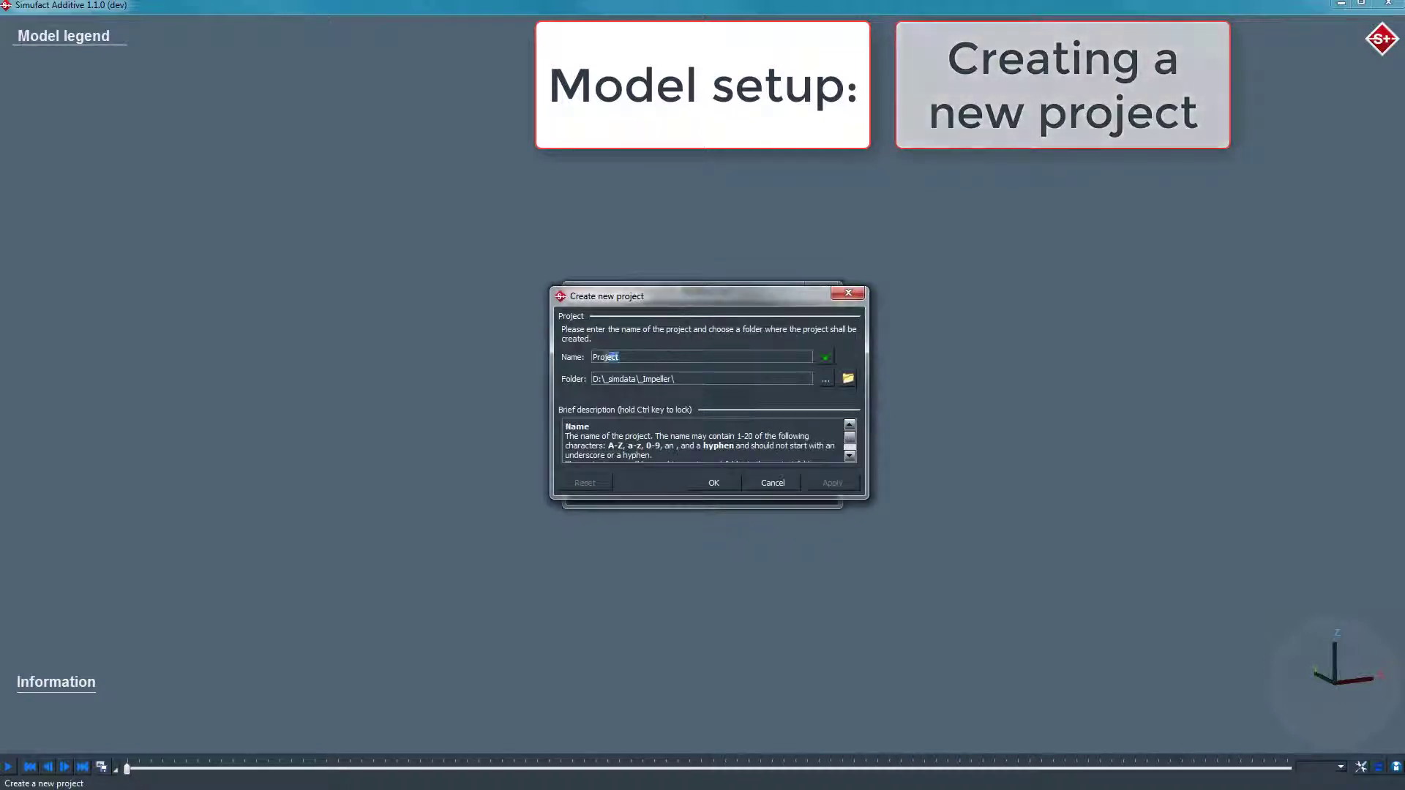
text(I)
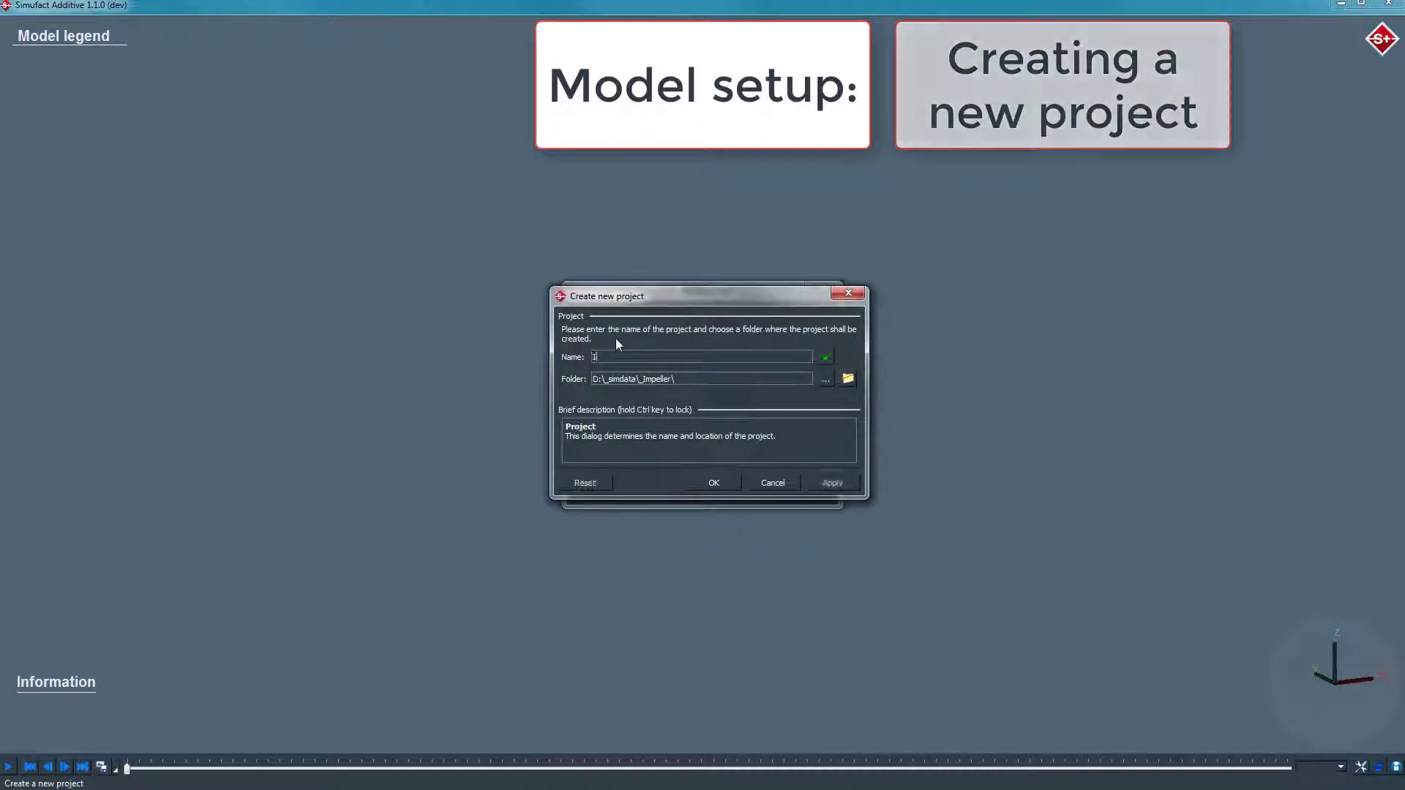
text(mpeller-Demo)
click(730, 483)
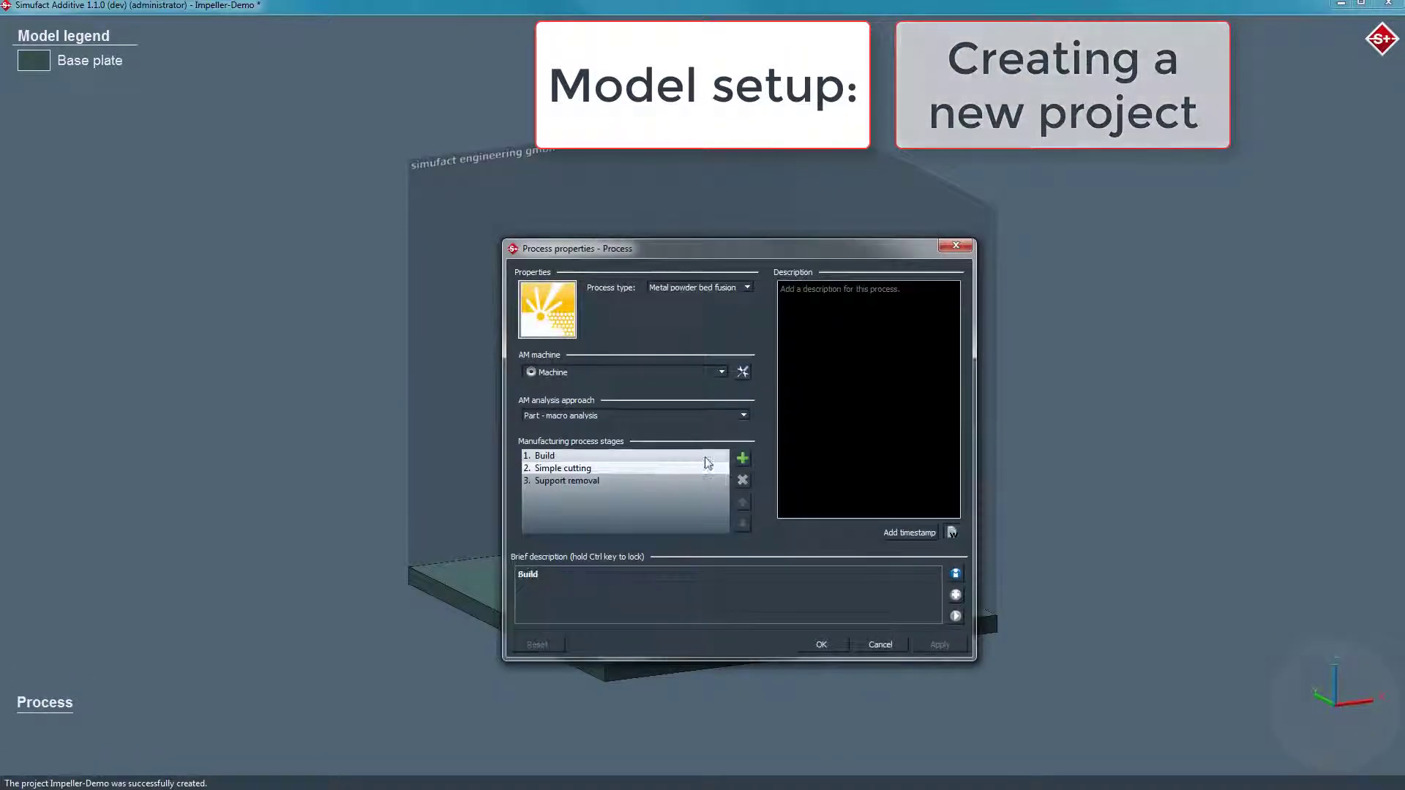
click(742, 458)
click(777, 508)
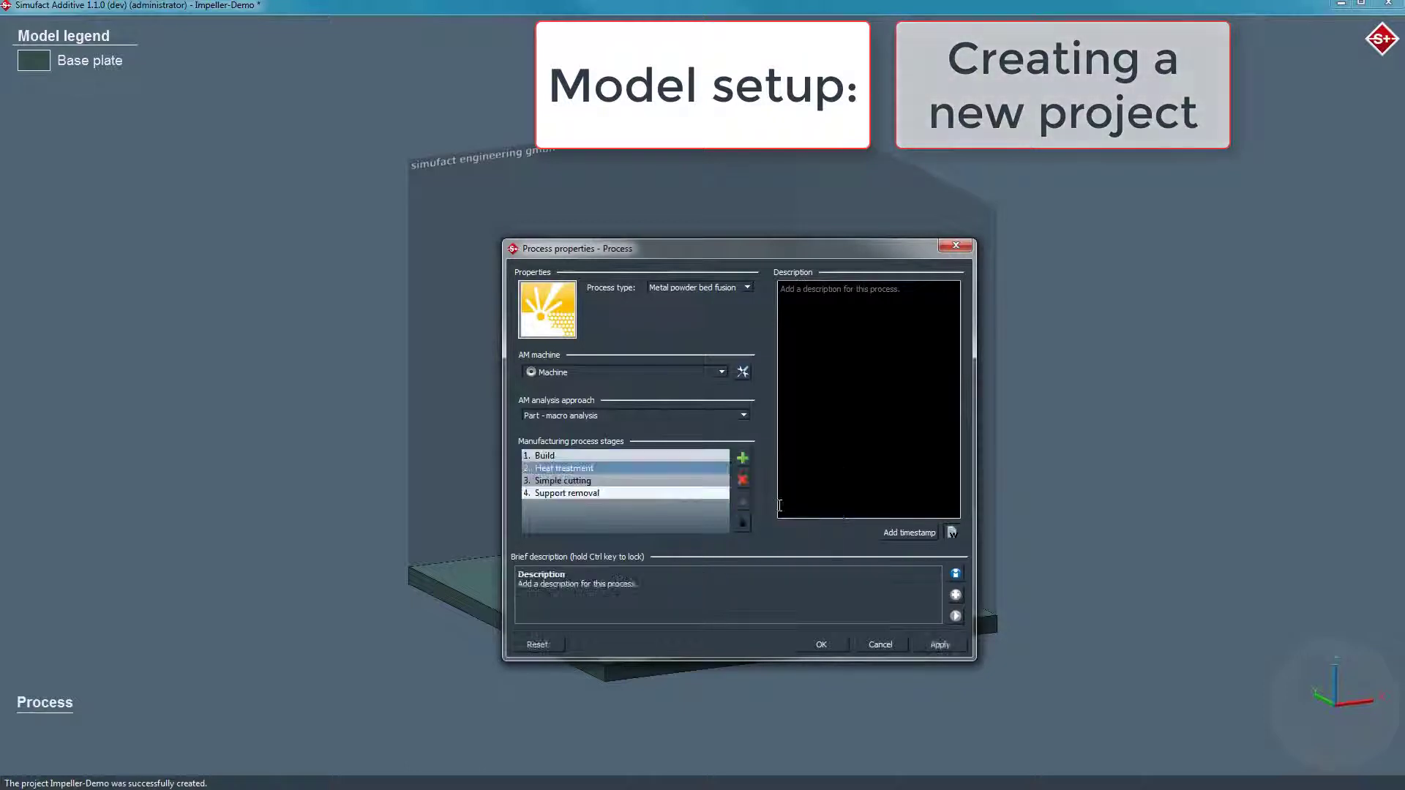
- Confirm the process stages and rename the process to Impeller
click(822, 644)
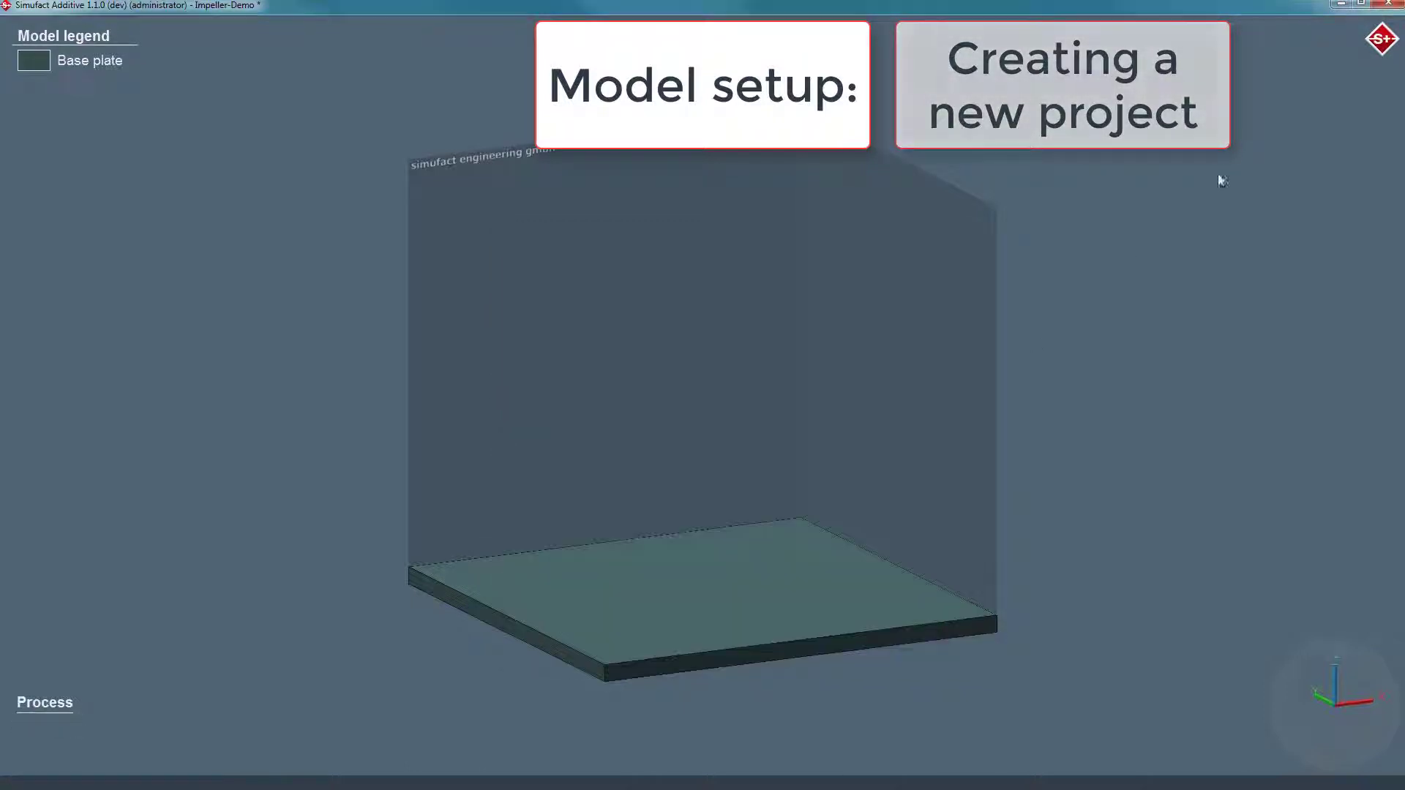
mouse_move(502, 38)
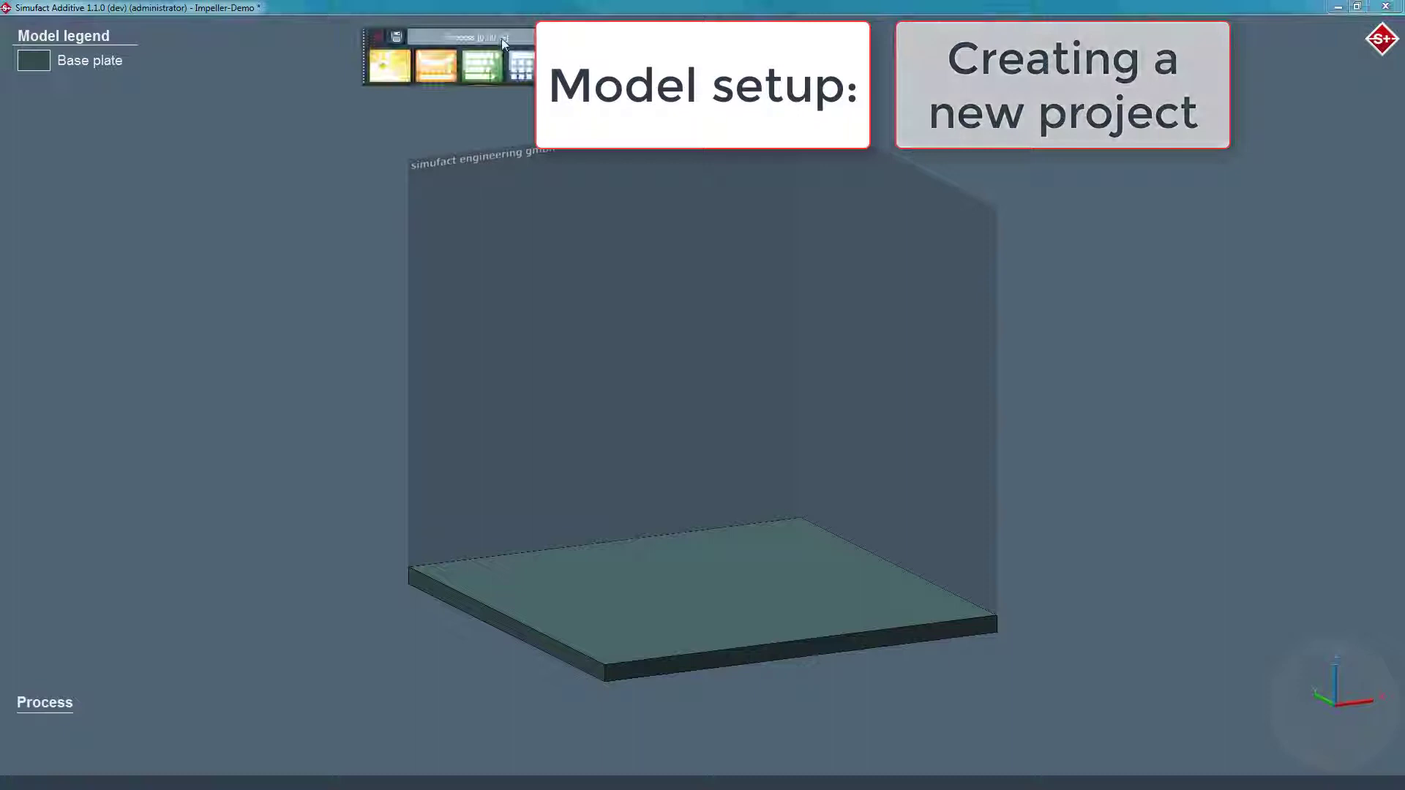
right_click(246, 112)
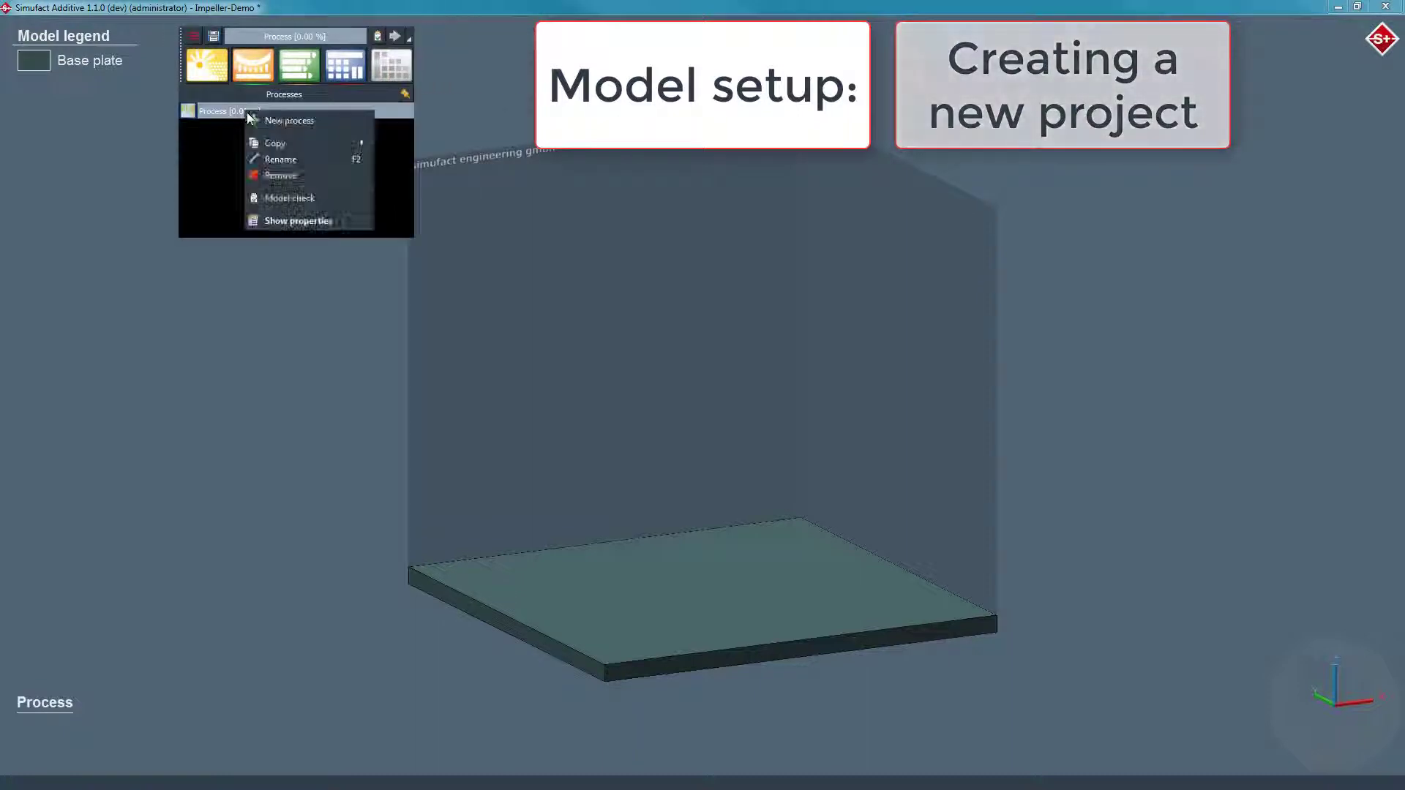
click(287, 161)
text(Impell)
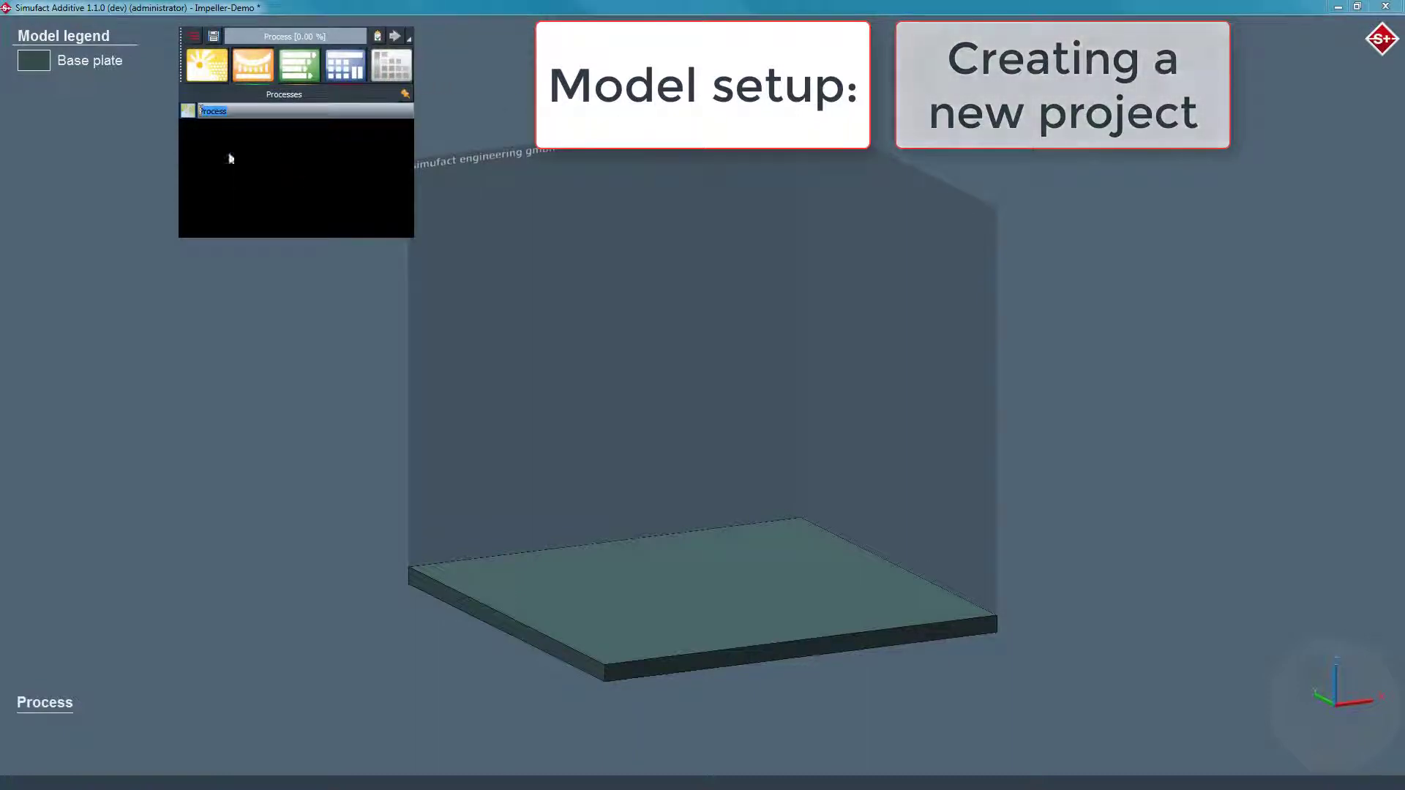
text(er)
key(Return)
- Set the machine's build-space height to 150 mm, giving 250 × 250 × 150 mm
click(298, 66)
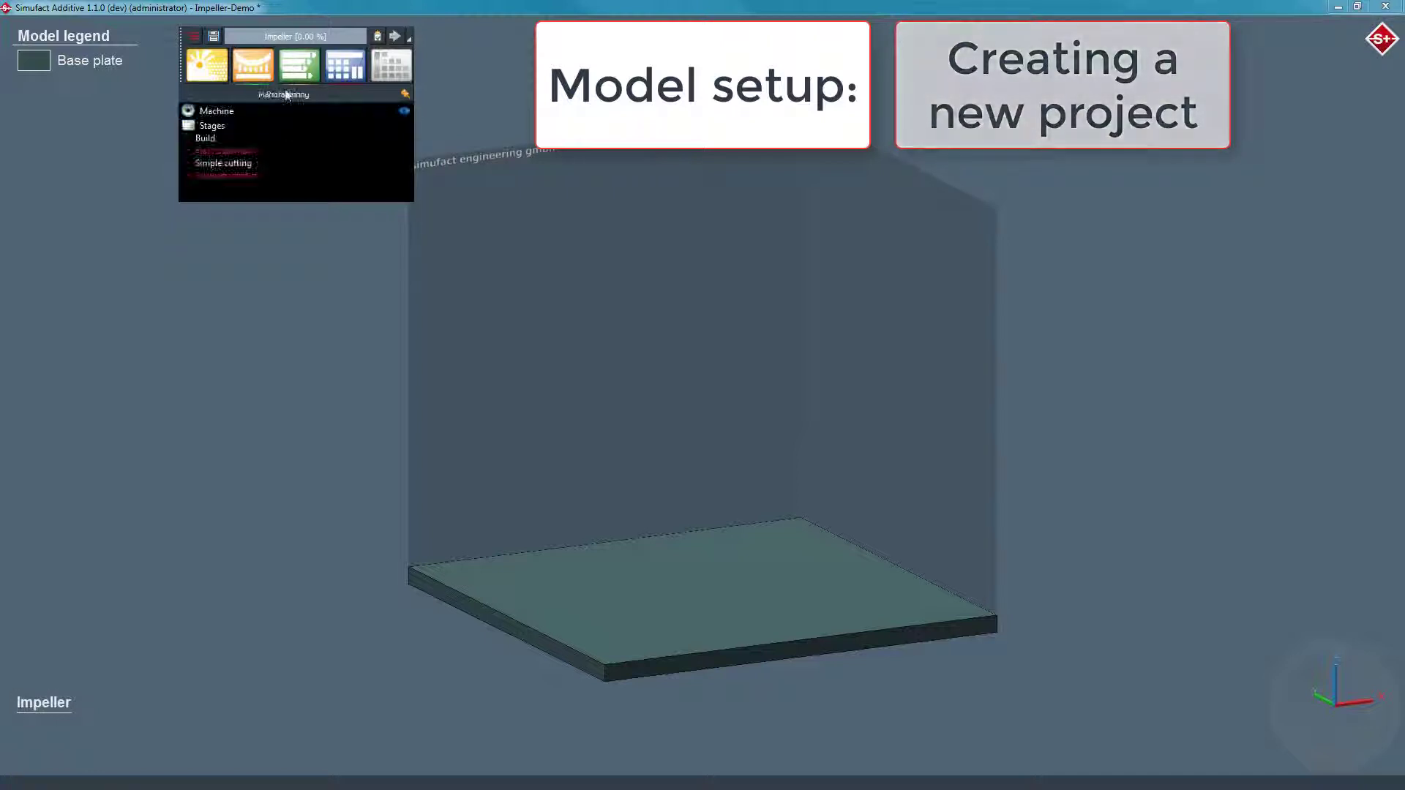
double_click(271, 110)
double_click(651, 380)
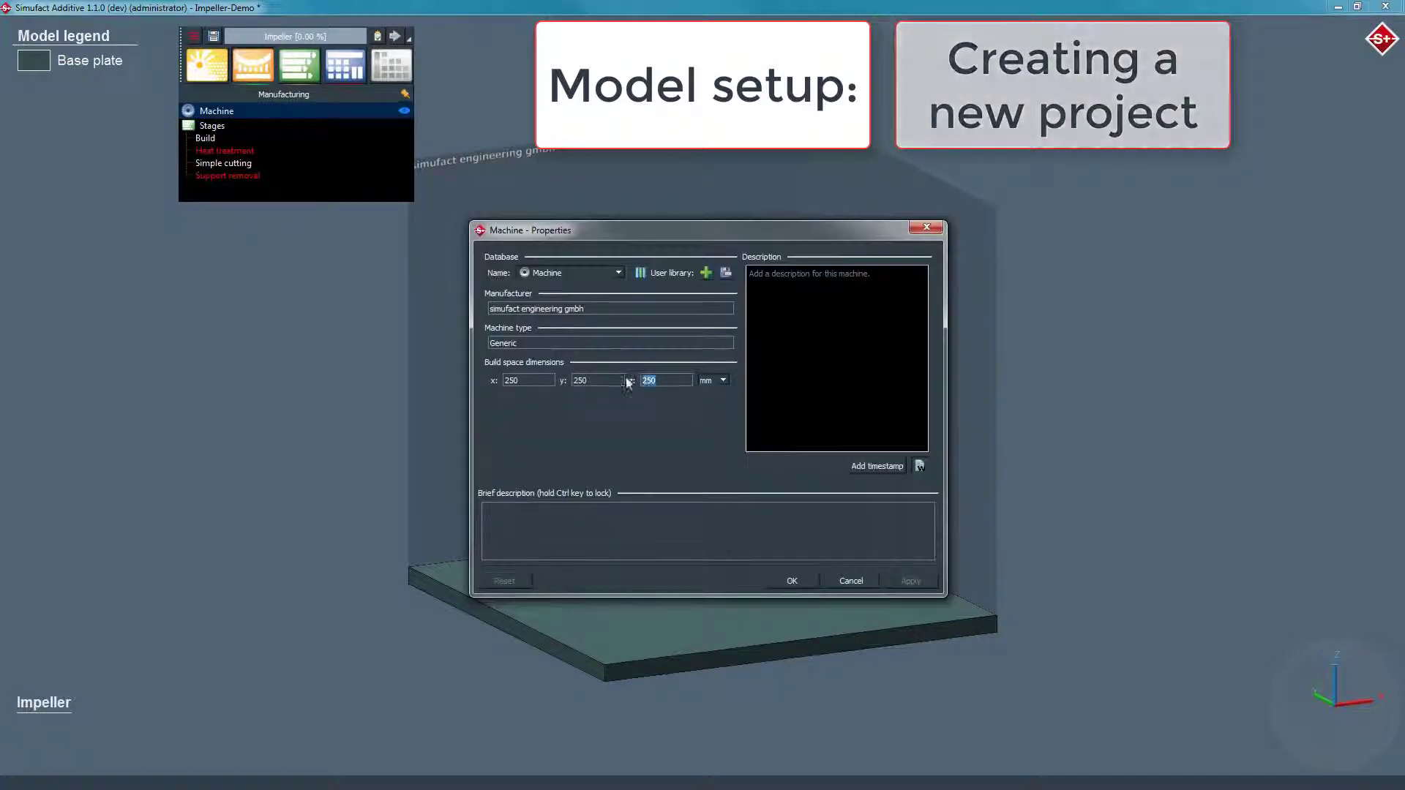
text(150)
click(792, 580)
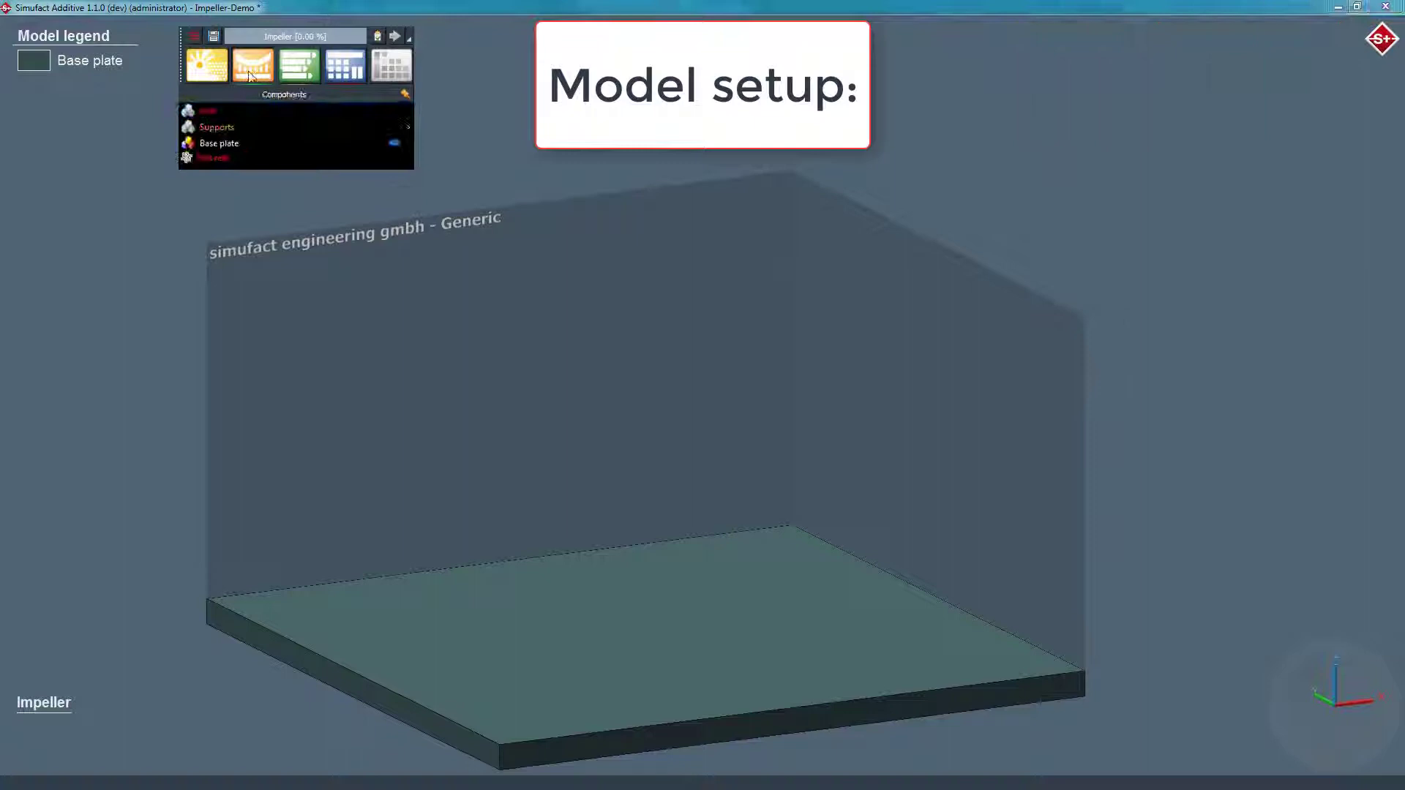
- Import impeller_inches.stl as the Part geometry
click(244, 110)
double_click(244, 110)
click(356, 186)
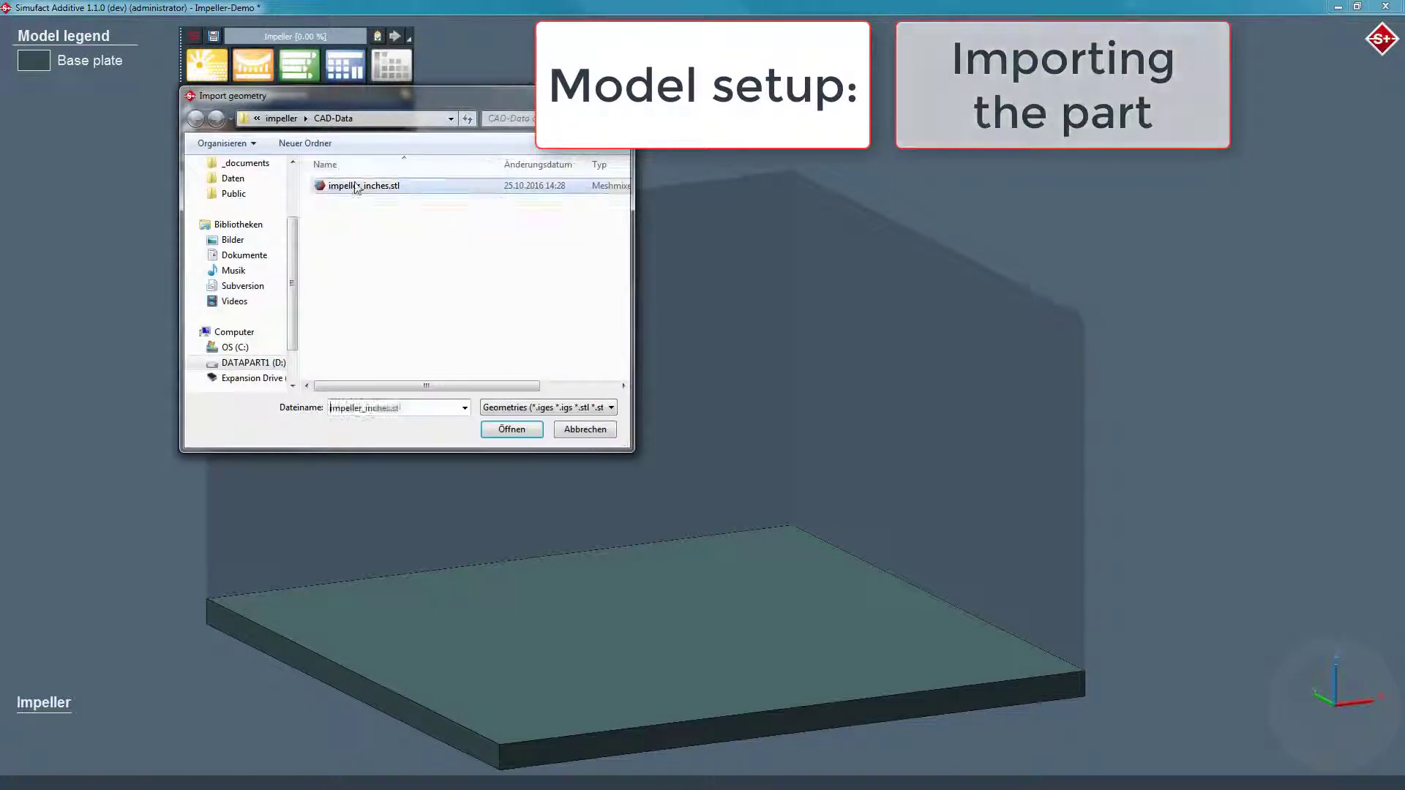
click(512, 429)
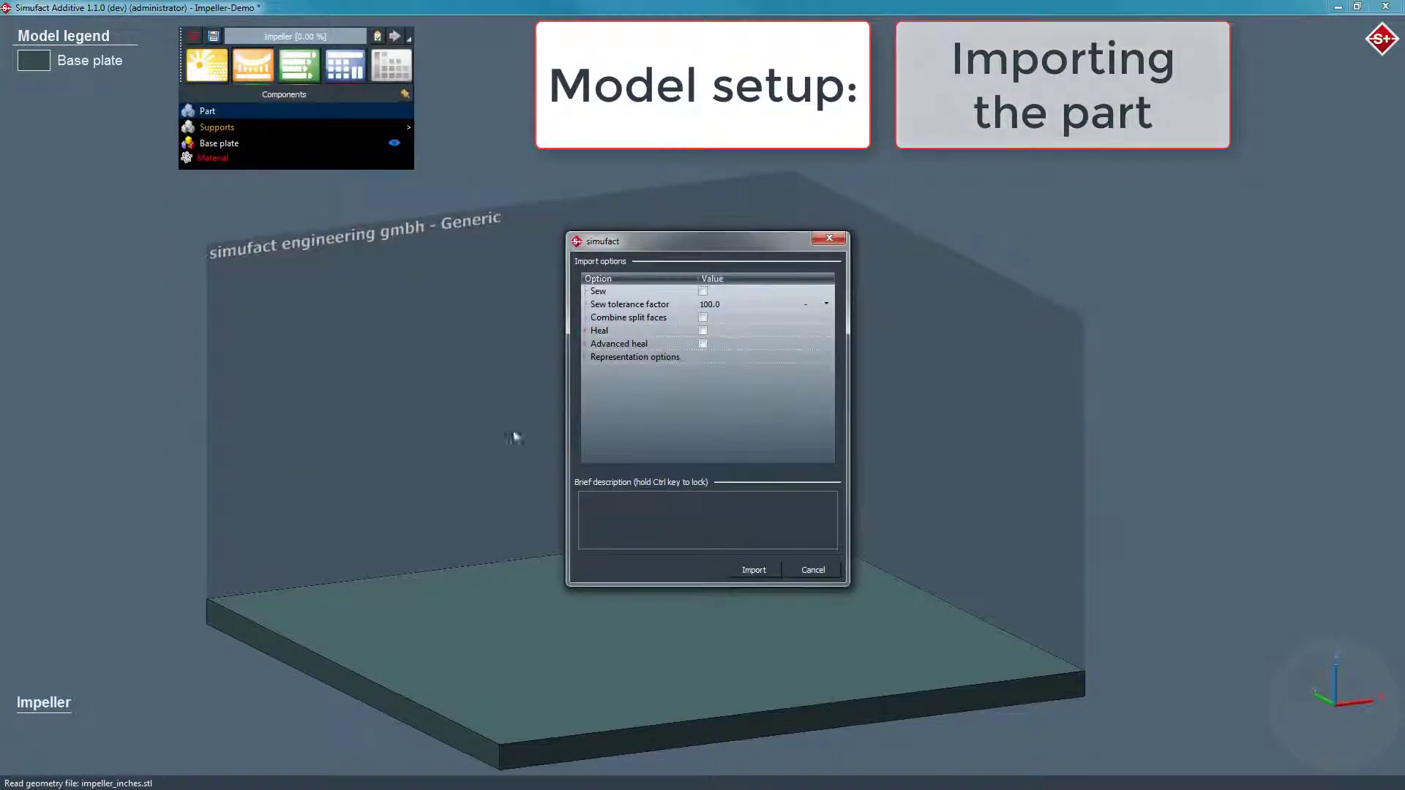
click(772, 572)
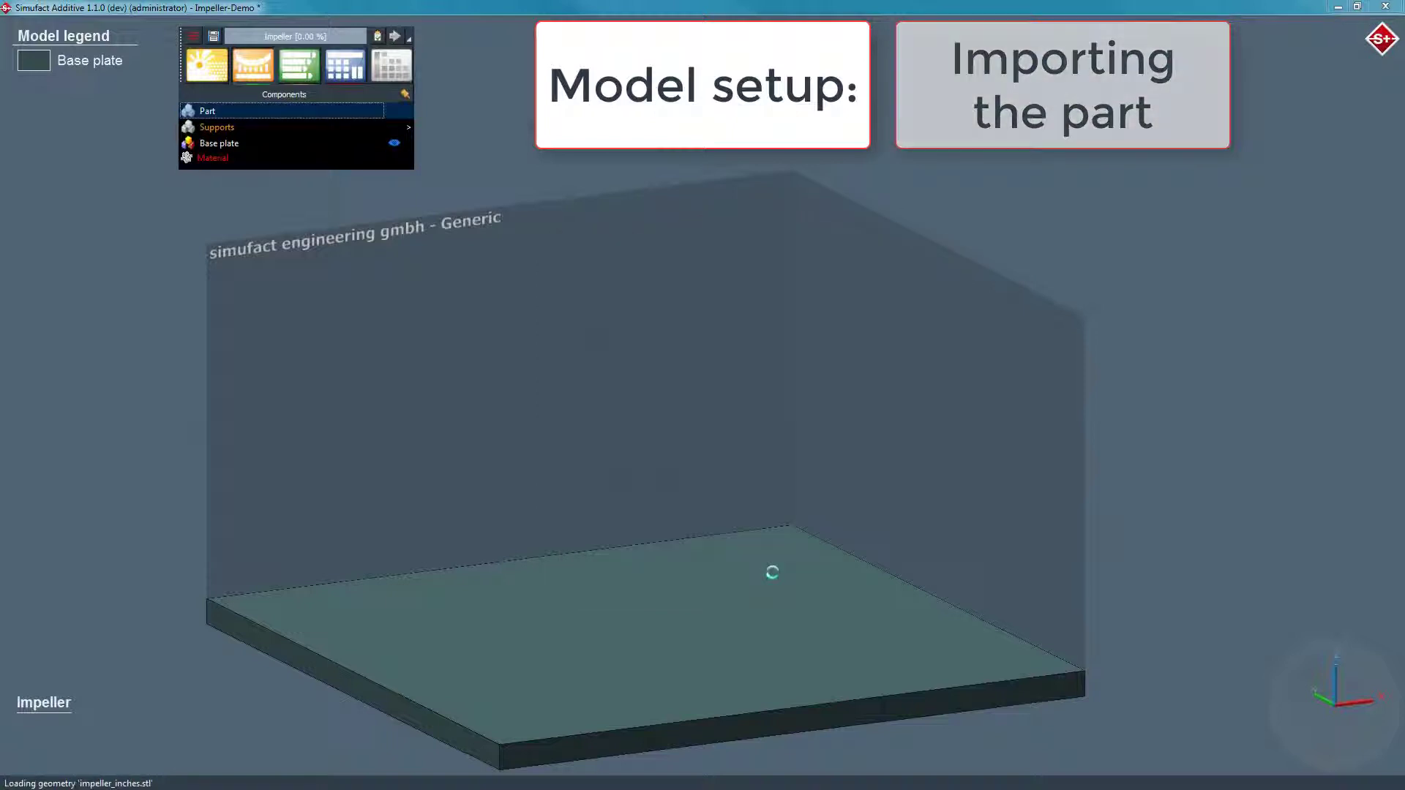
- Read the part in inches and centre it in x and y on the base plate
click(623, 405)
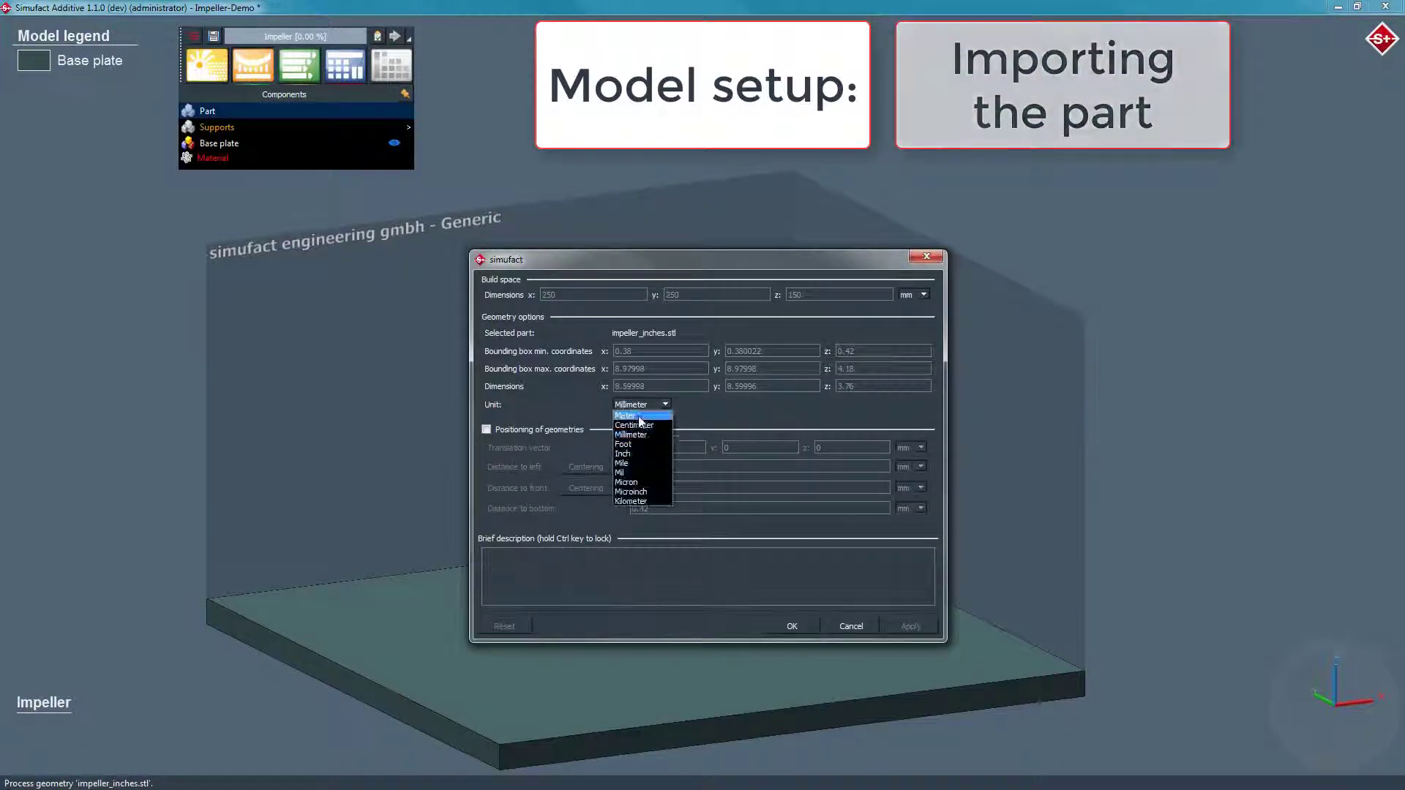
click(642, 455)
click(586, 466)
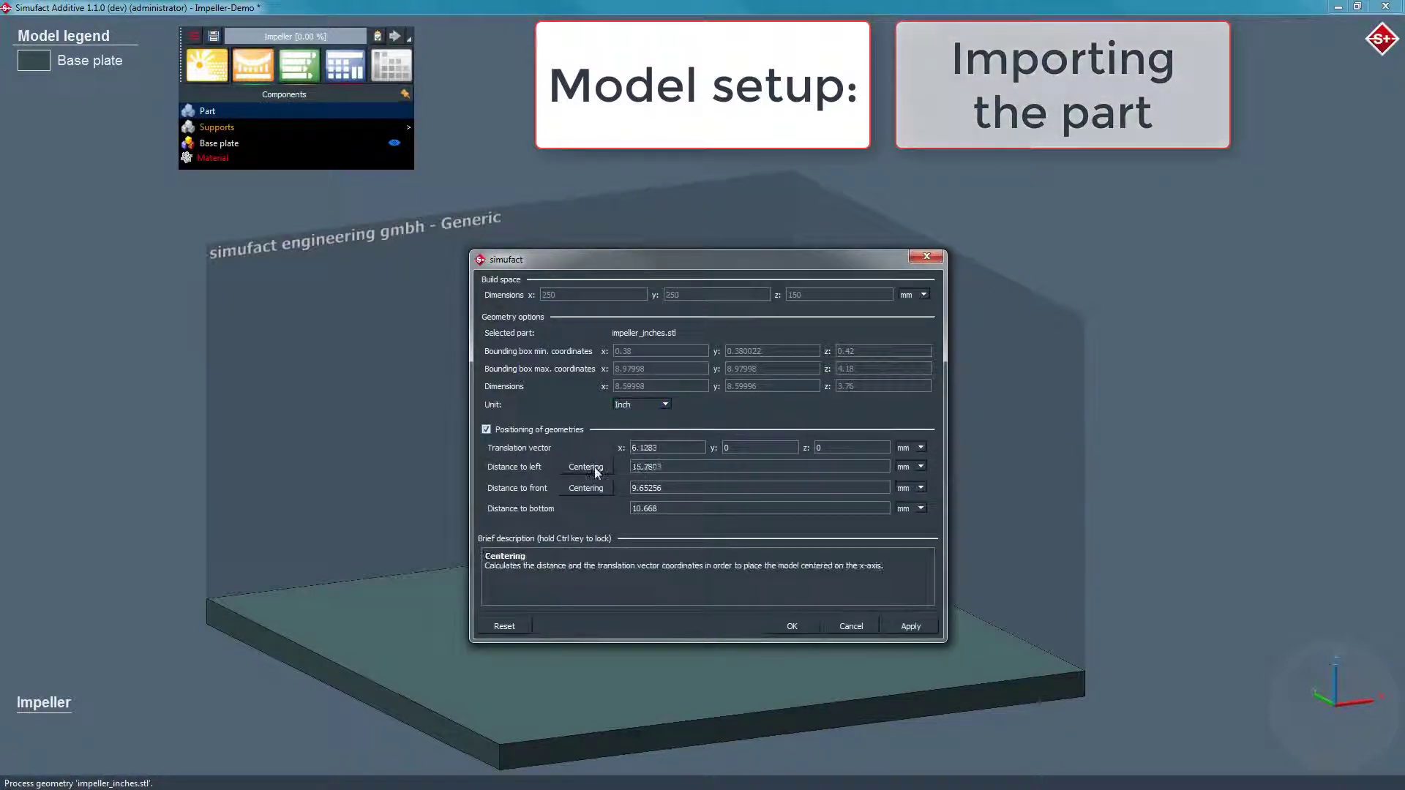
click(587, 487)
click(791, 626)
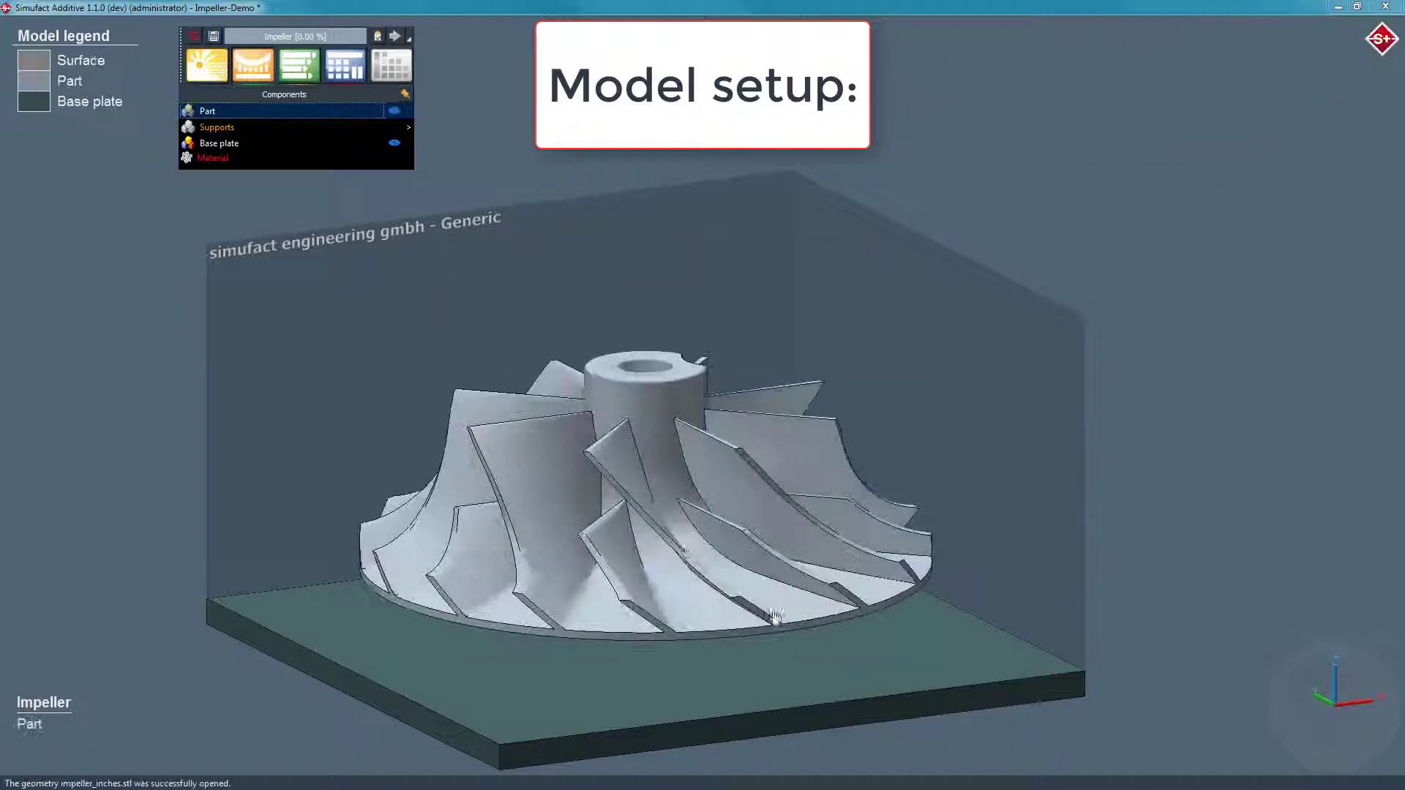
- Generate default support structures under the impeller, yielding 17 support sets
click(209, 128)
click(296, 141)
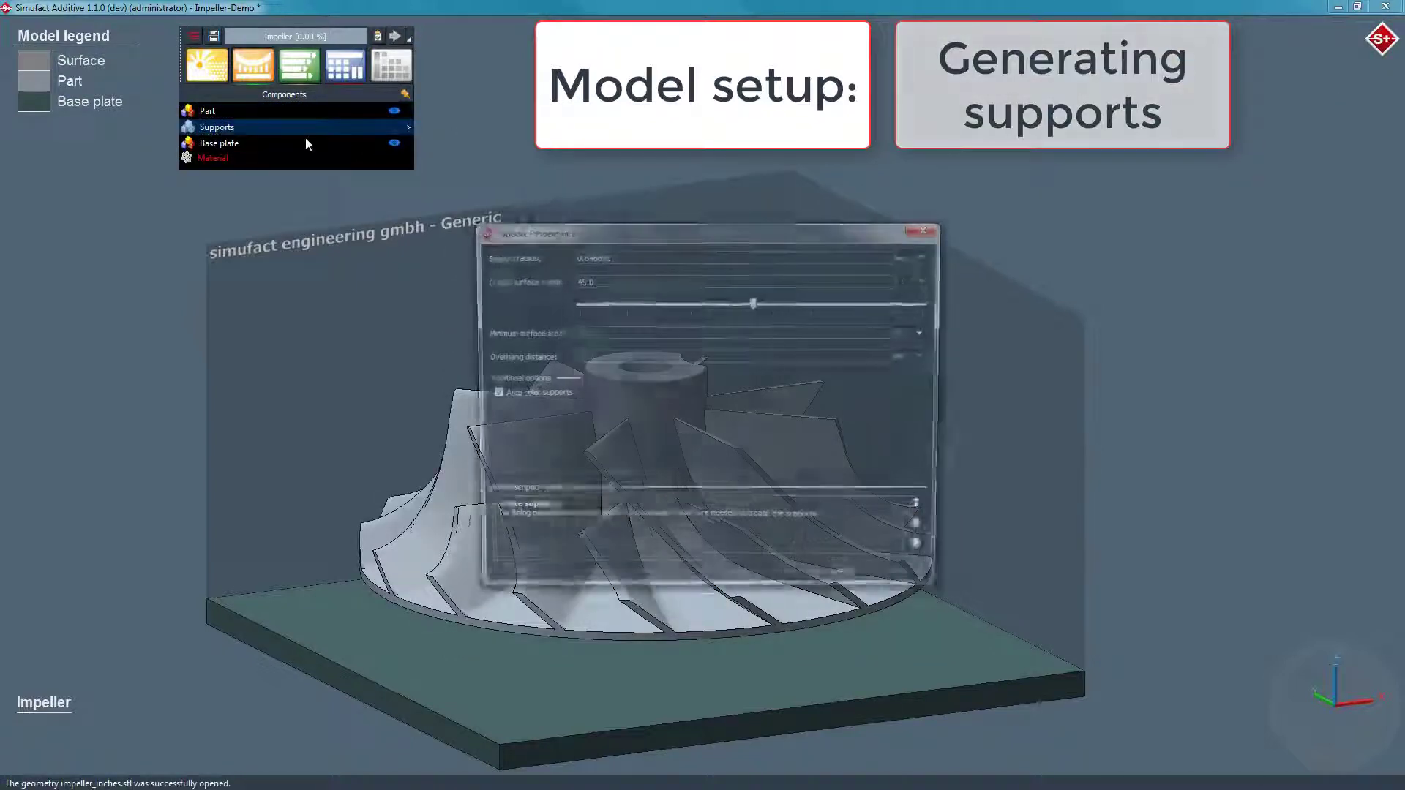
click(791, 580)
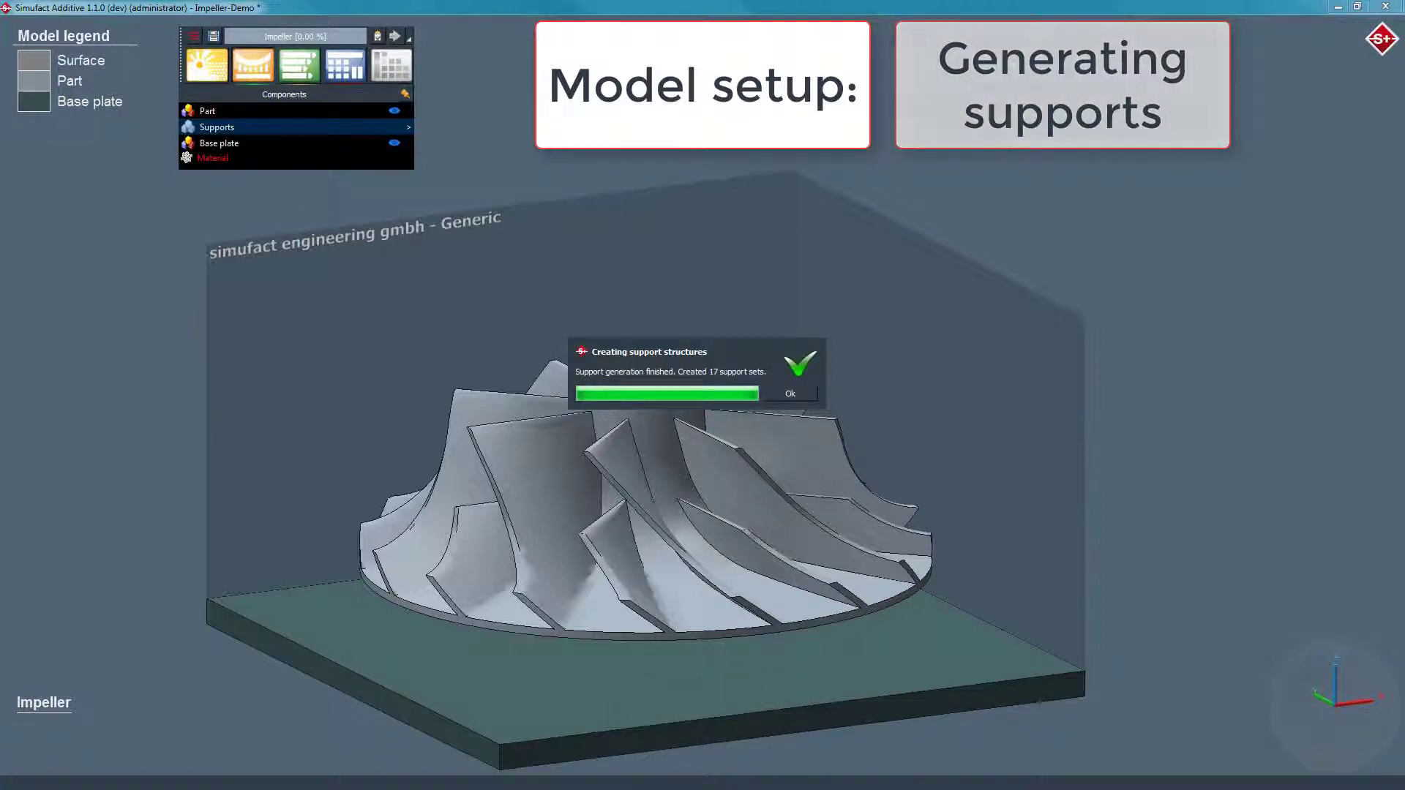
click(806, 396)
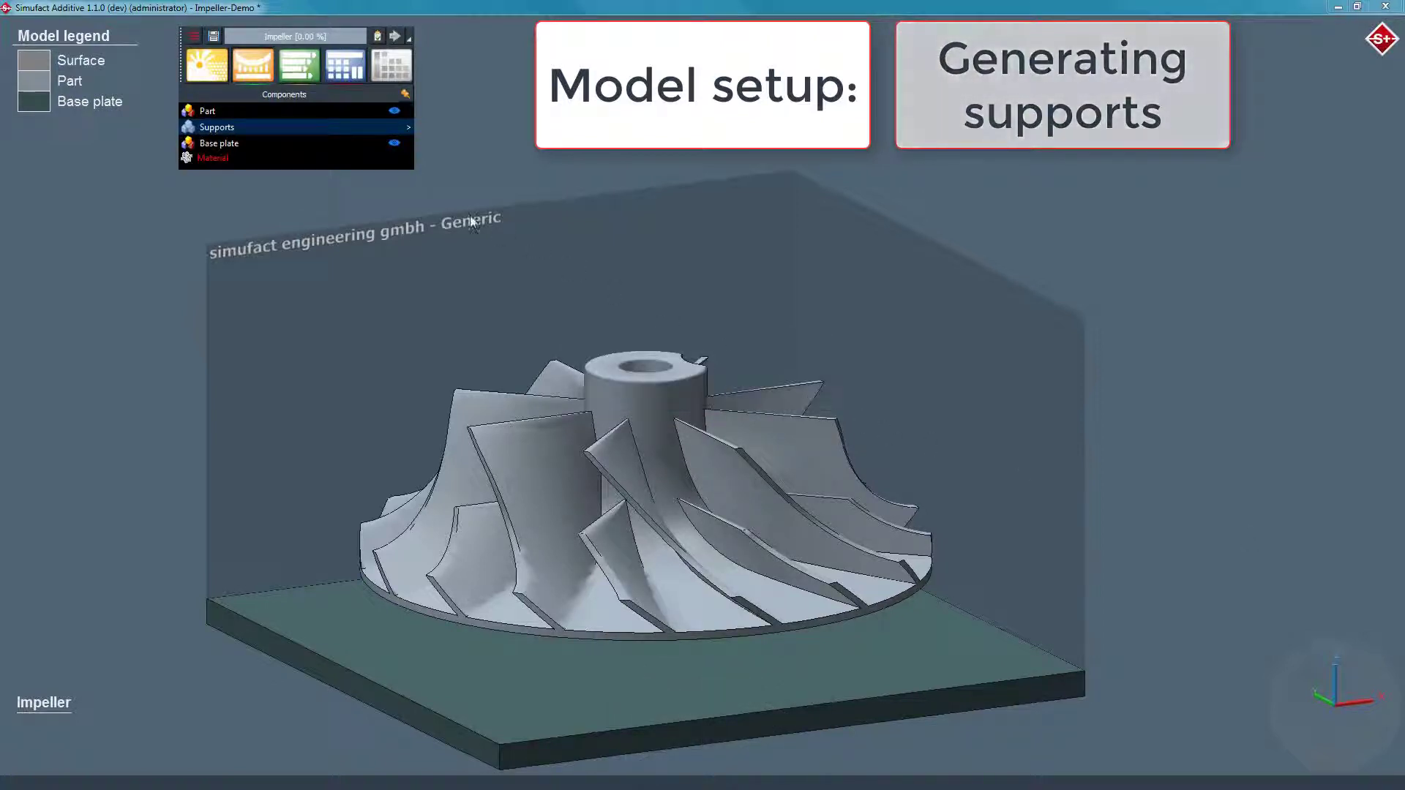
click(259, 156)
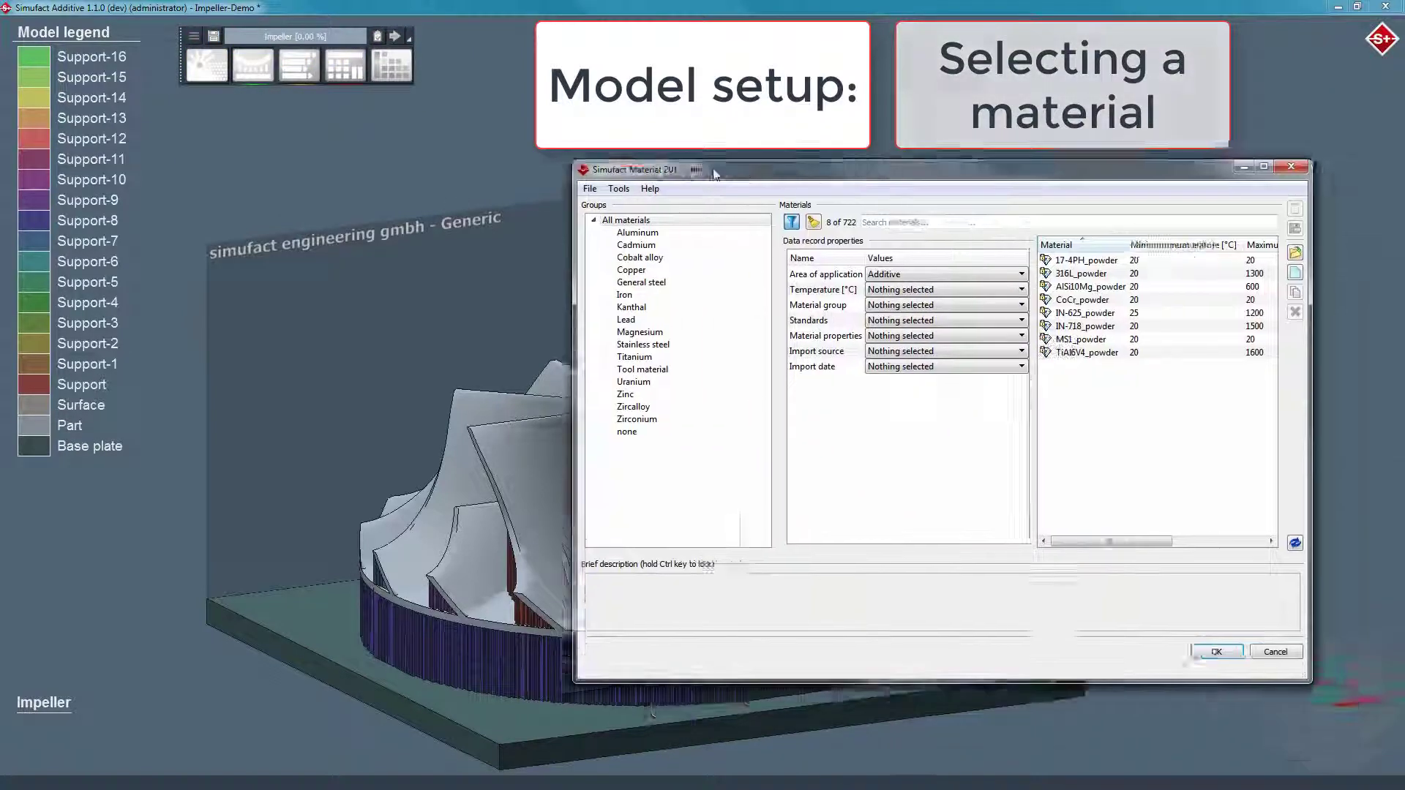
- Assign Ti6Al4V_powder as the material and load TiAl6V4-200W parameters into the Build stage
click(1006, 322)
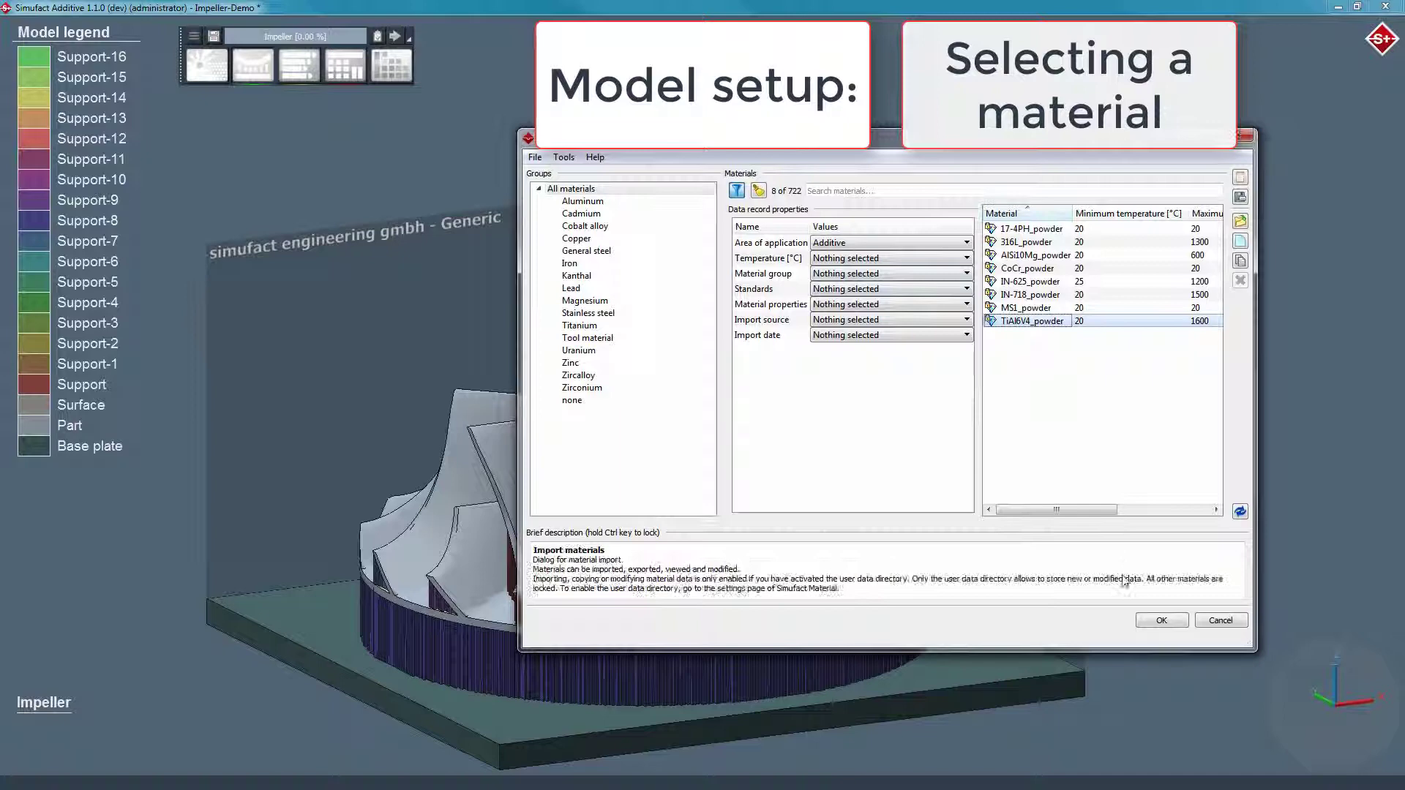
click(1151, 620)
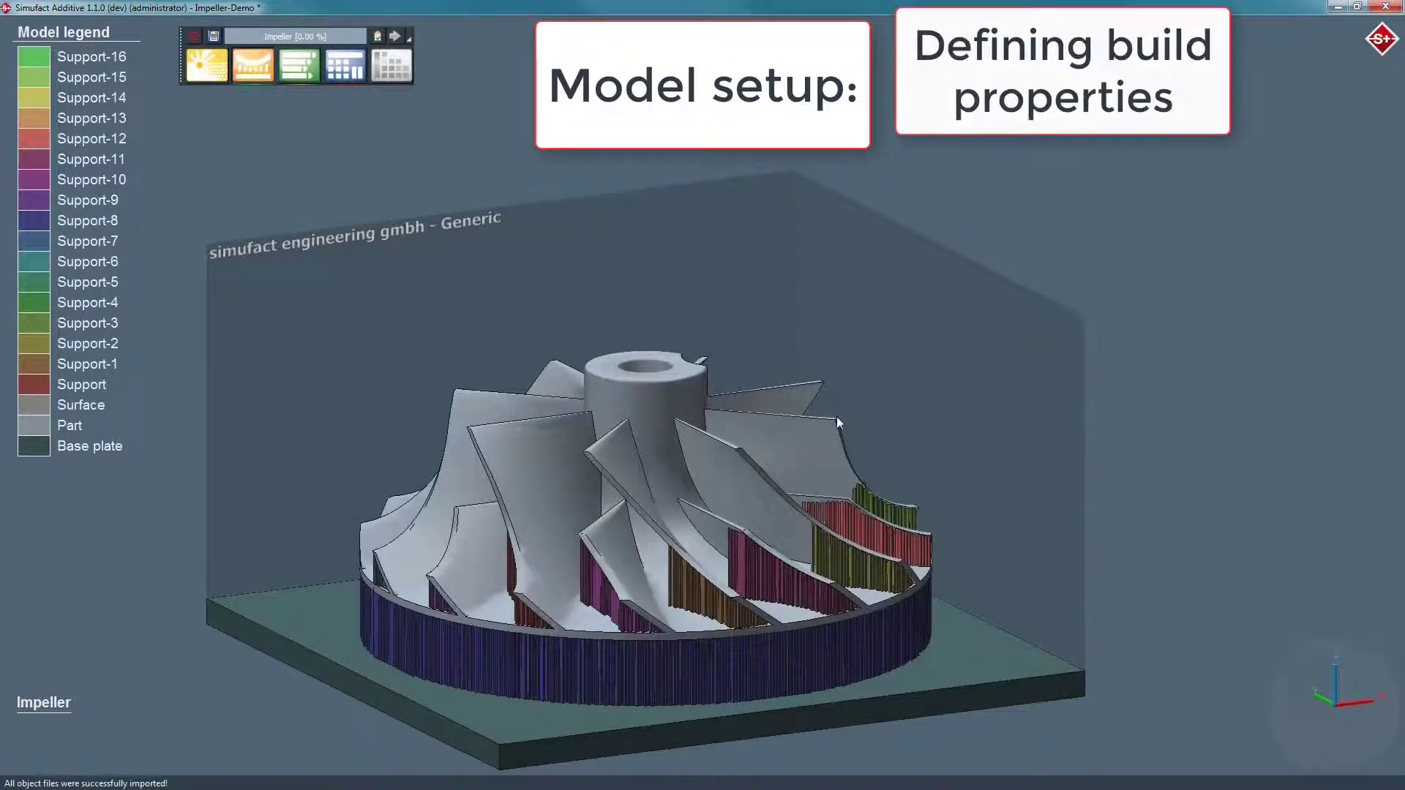
click(307, 81)
double_click(278, 137)
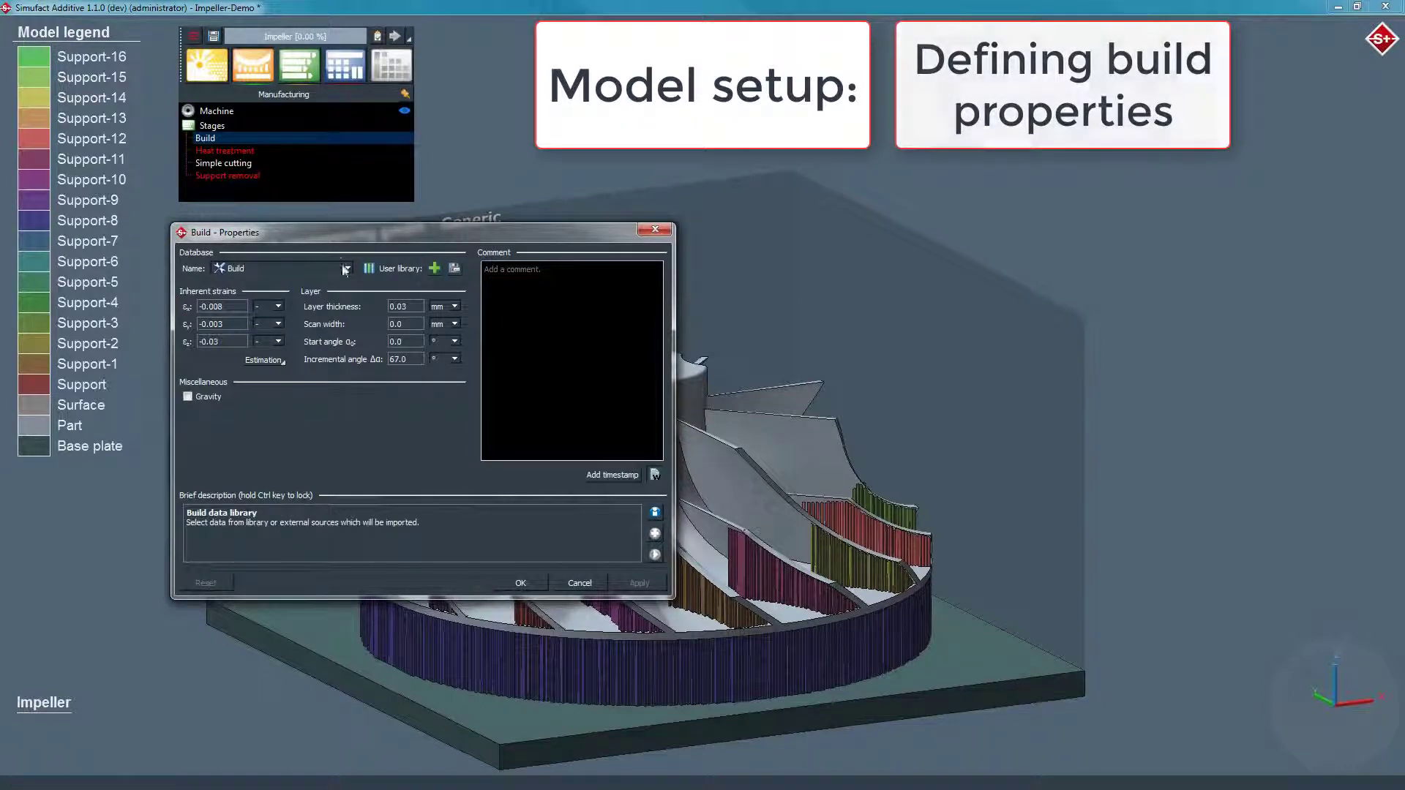
click(346, 270)
click(270, 320)
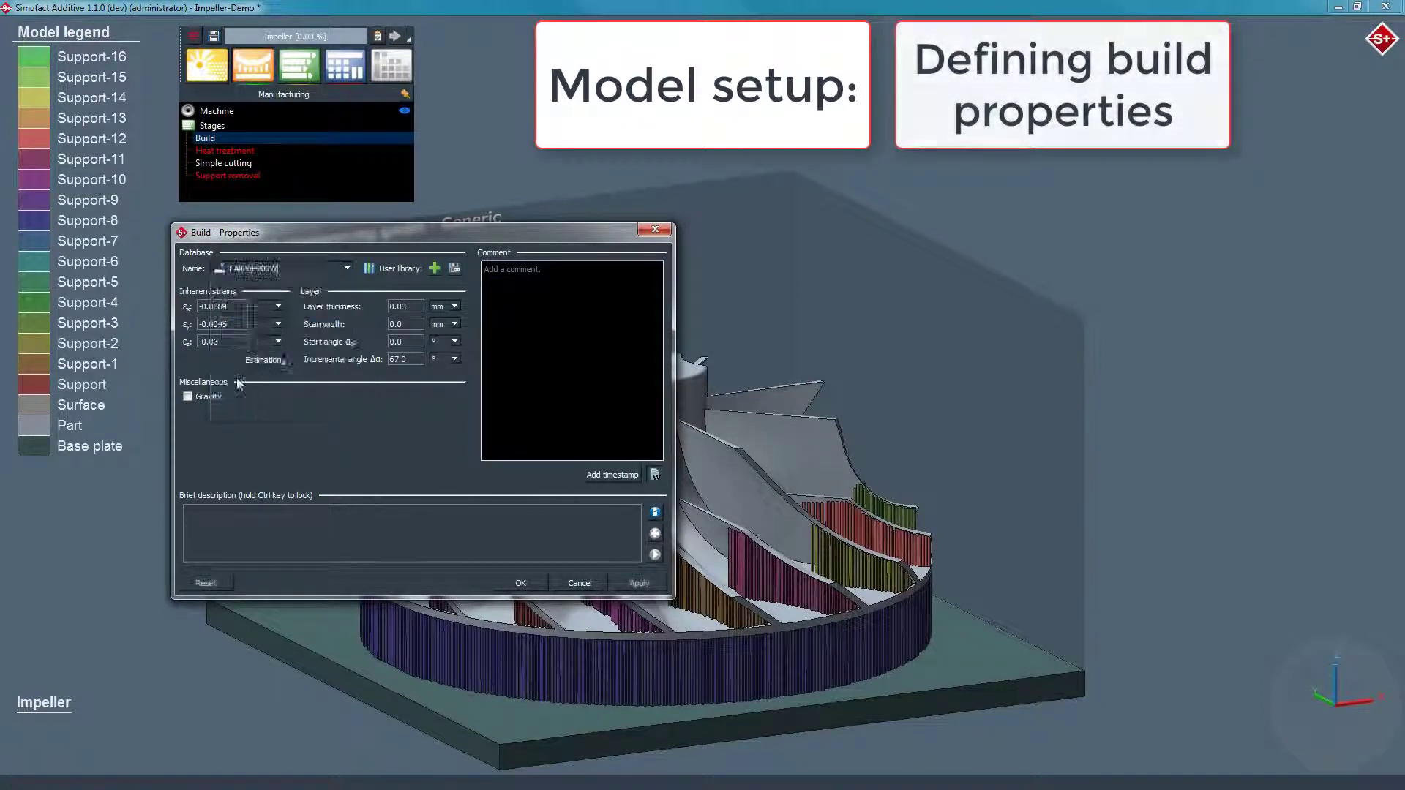
click(519, 583)
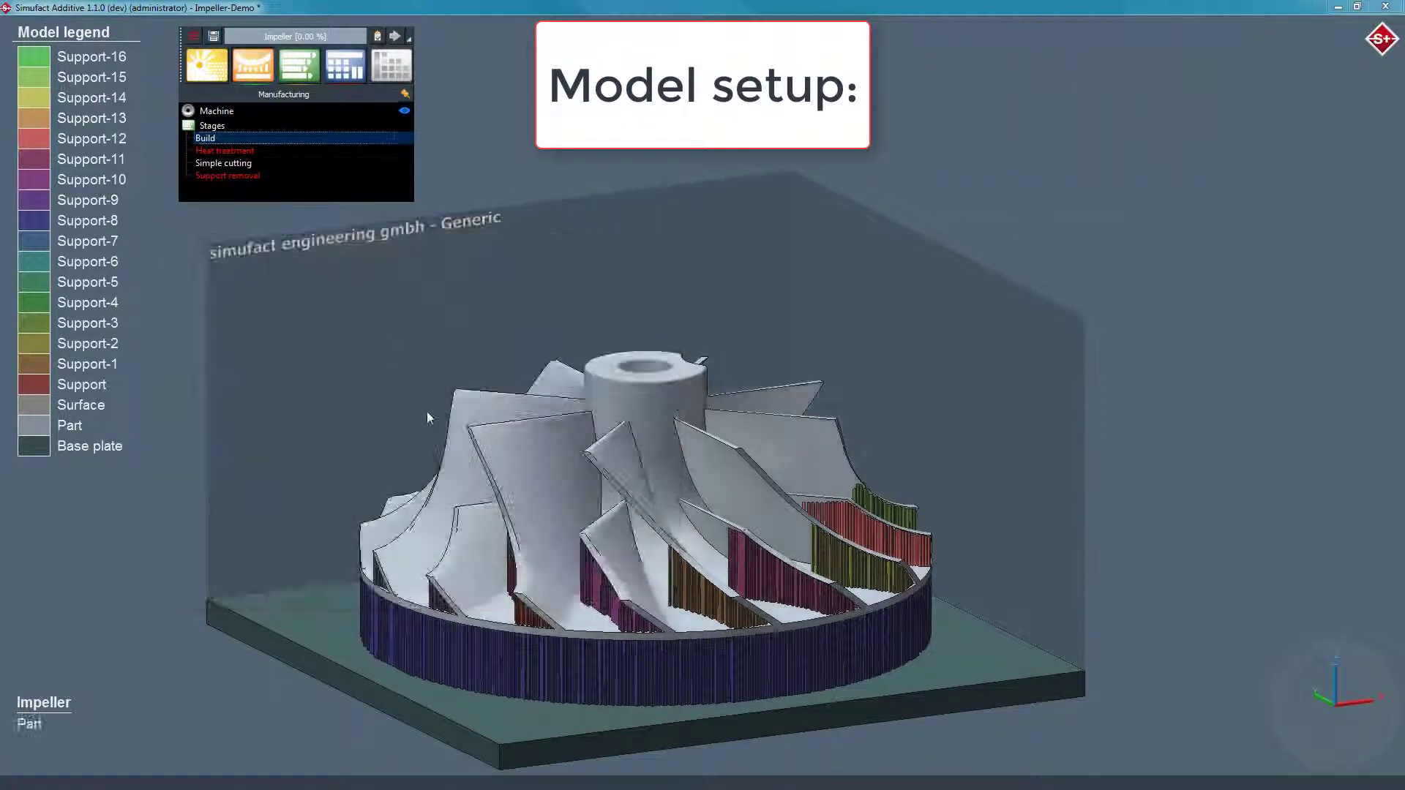
- Apply the Ti-temperaturecurve profile to the Heat treatment stage
double_click(271, 150)
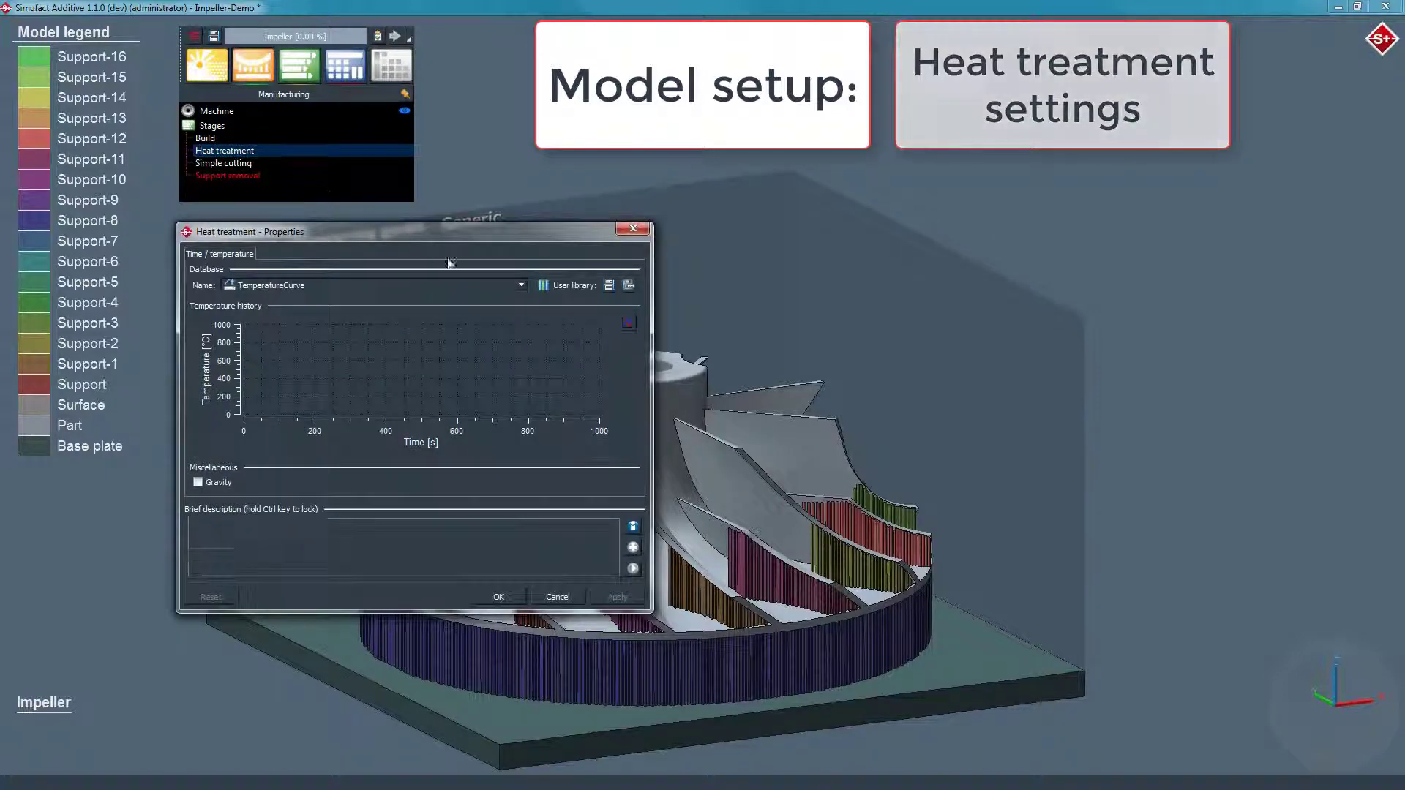
click(448, 285)
click(449, 352)
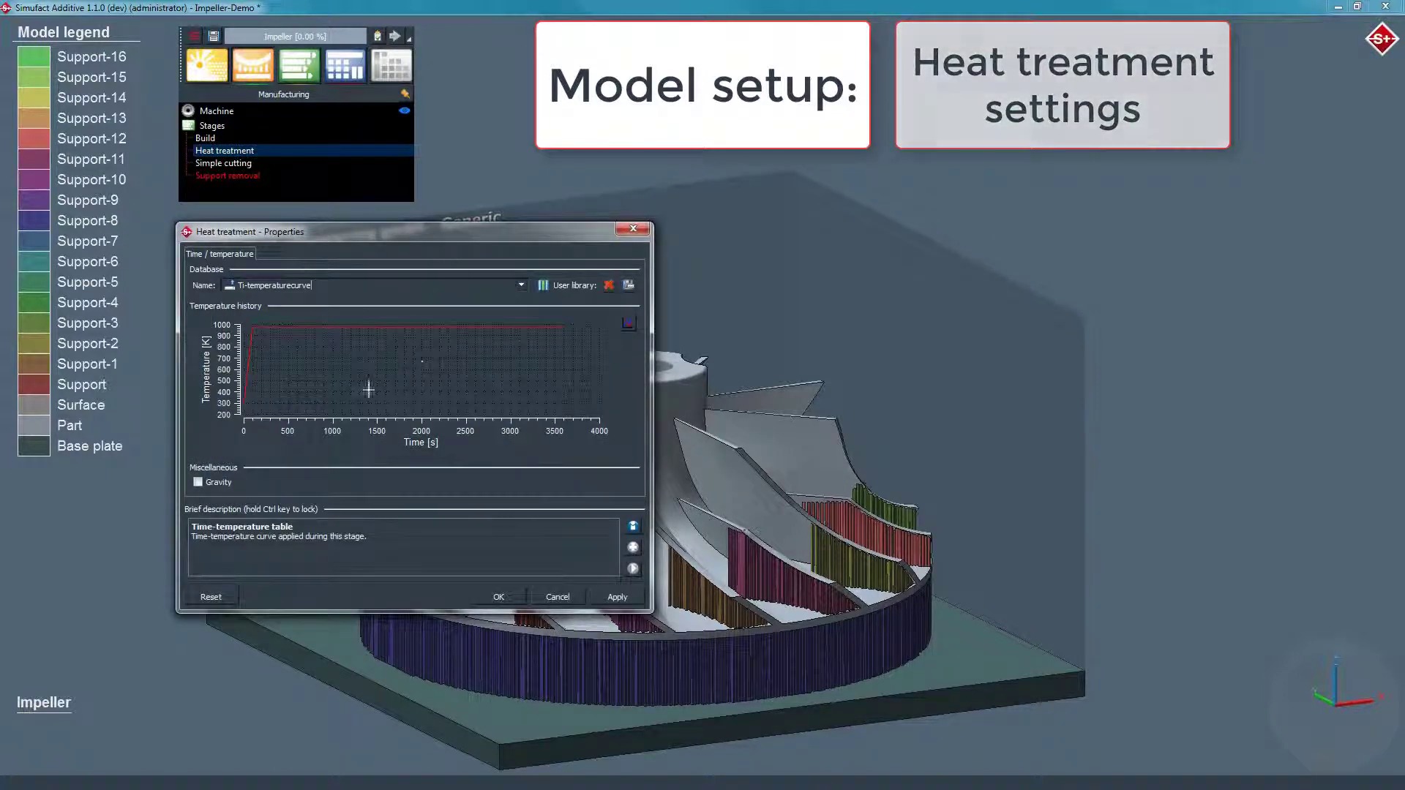
click(490, 597)
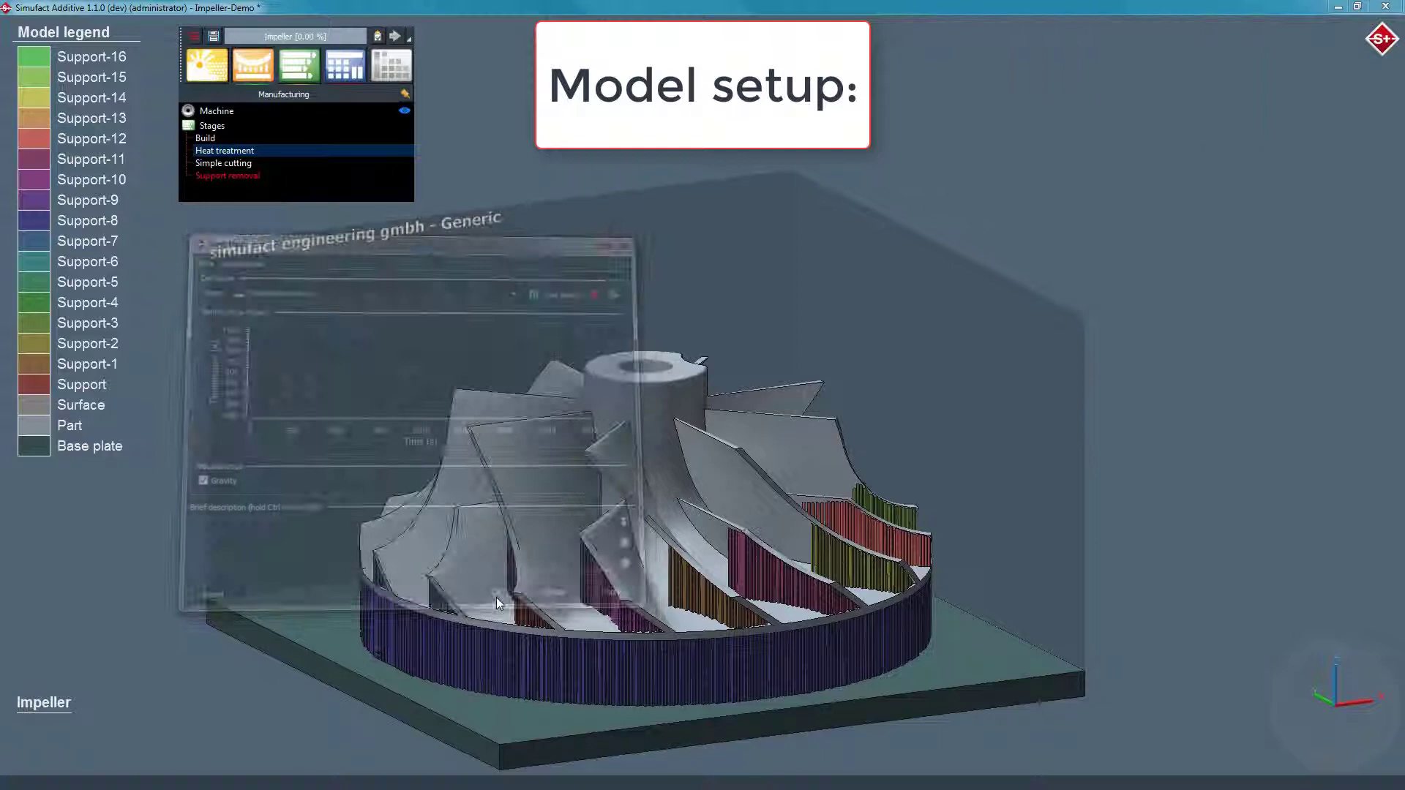
- Set Simple cutting to run in -X at 5.0 mm height
double_click(255, 163)
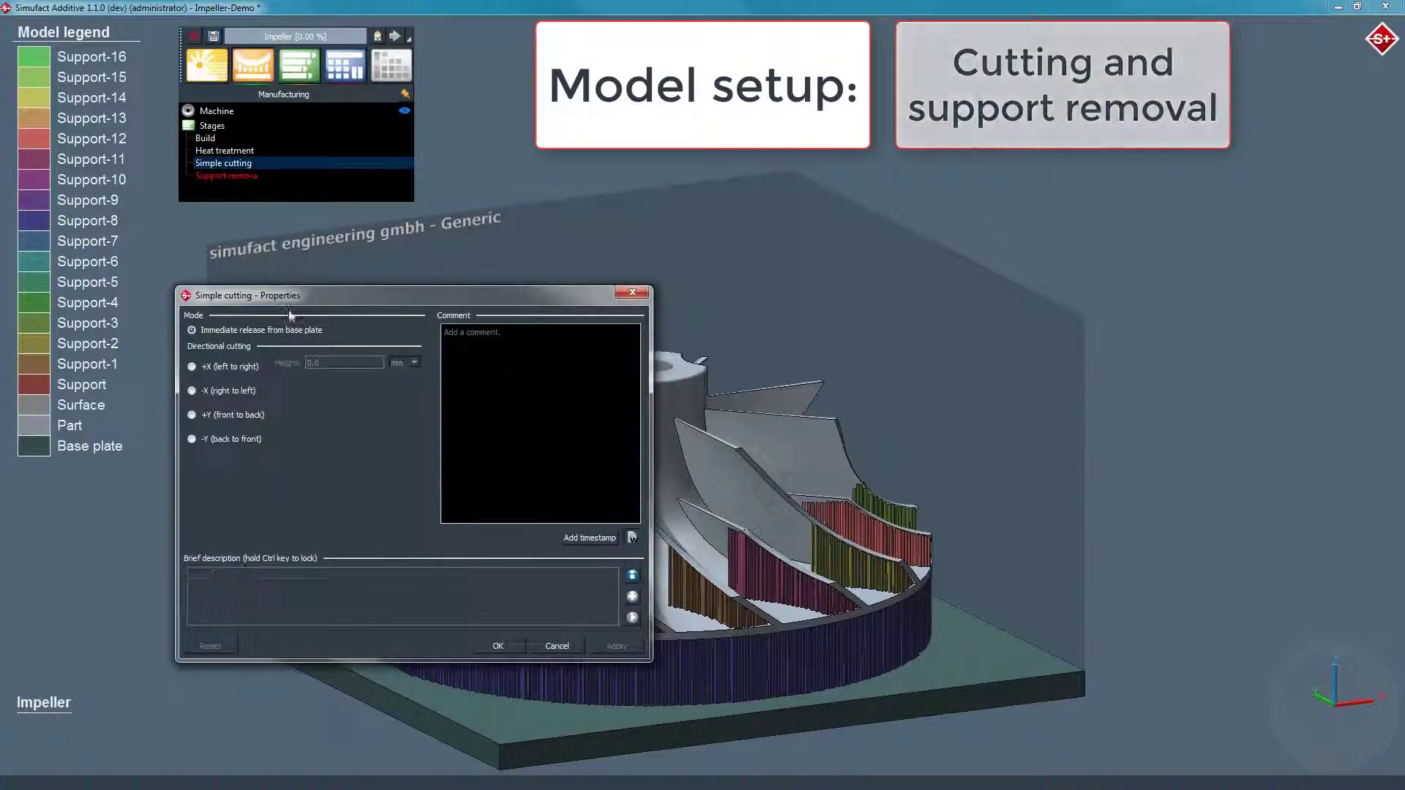
click(238, 392)
click(519, 646)
- Assign all supports to the Support removal stage
double_click(247, 176)
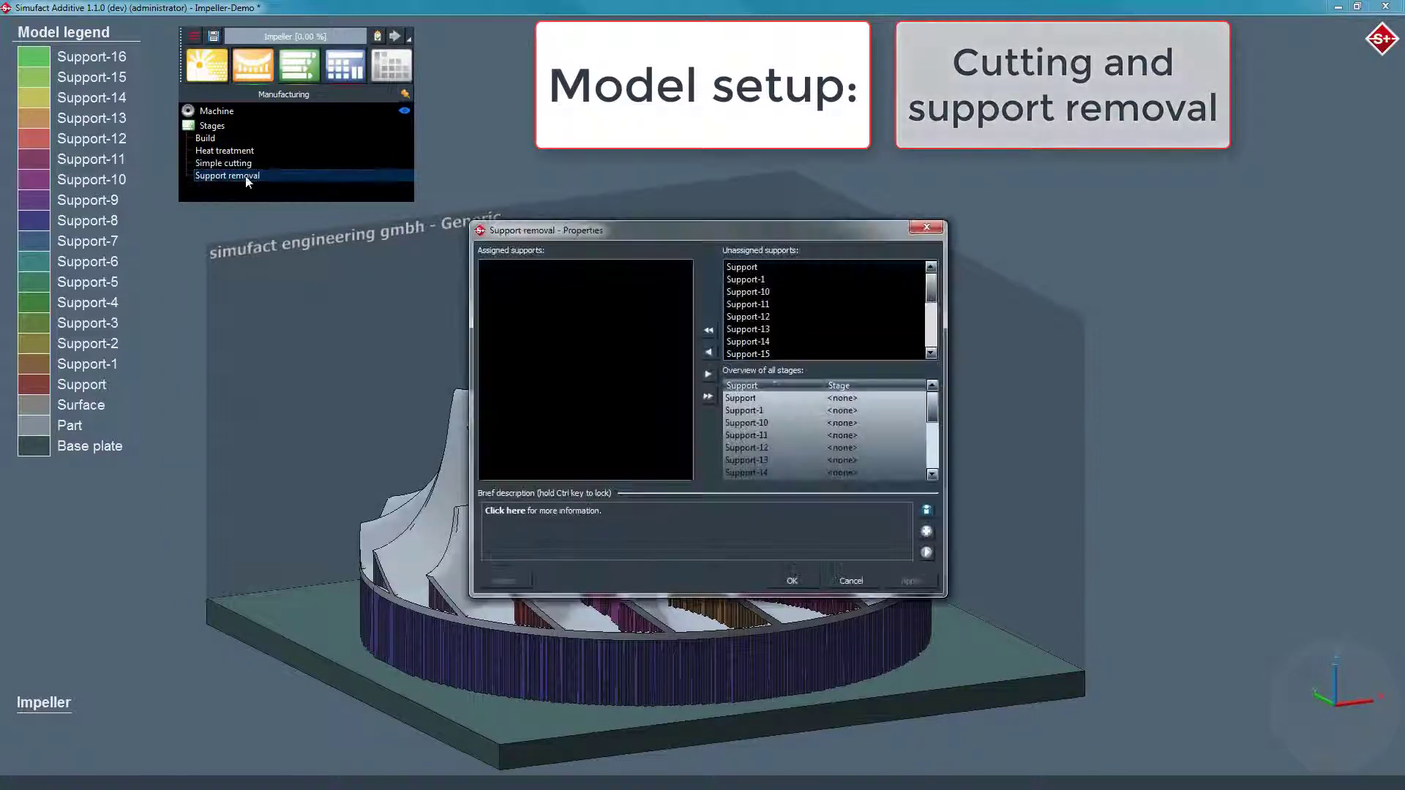
click(708, 331)
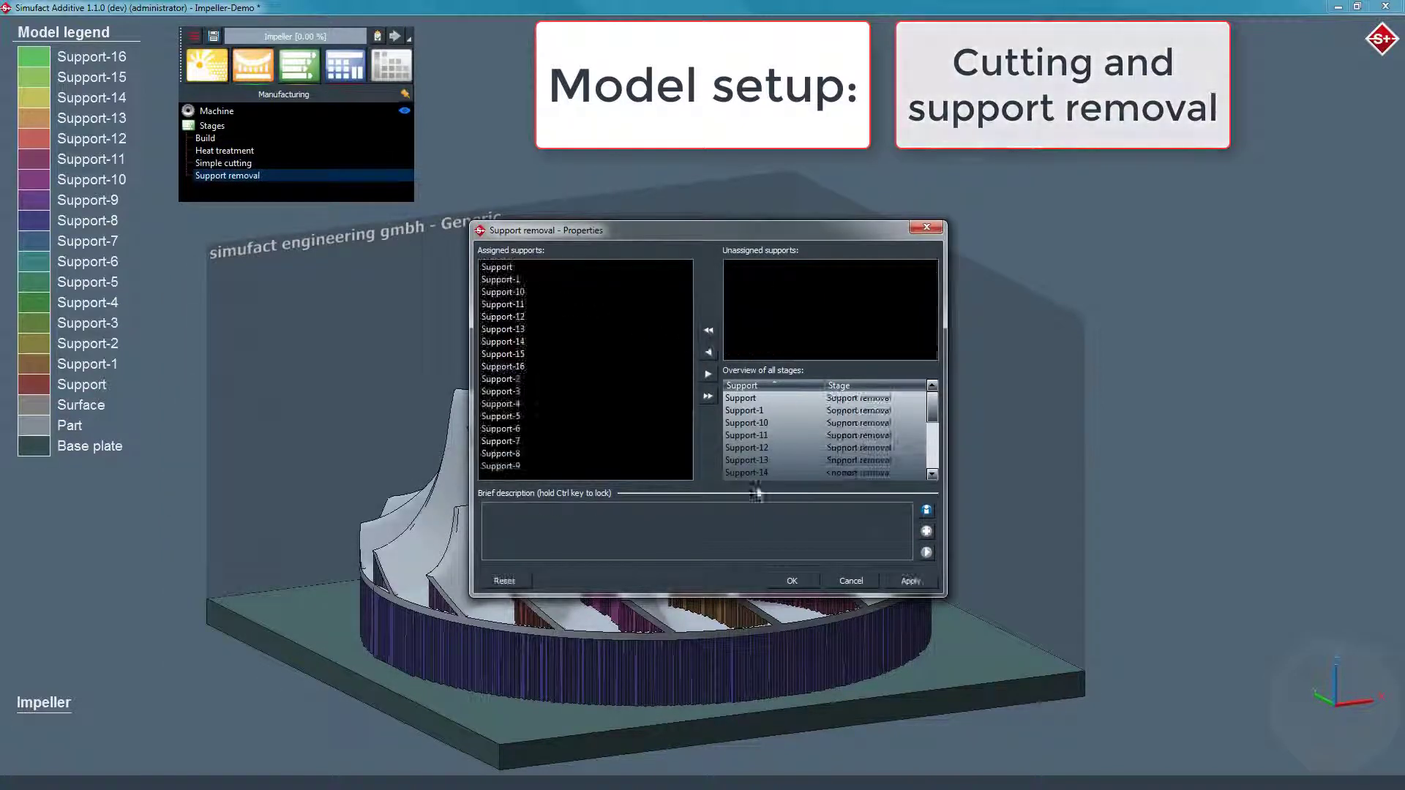
click(803, 581)
- Voxel-mesh part and supports at 2.5 mm (119,606 voxels, 43 layers), then hide the mesh
click(339, 73)
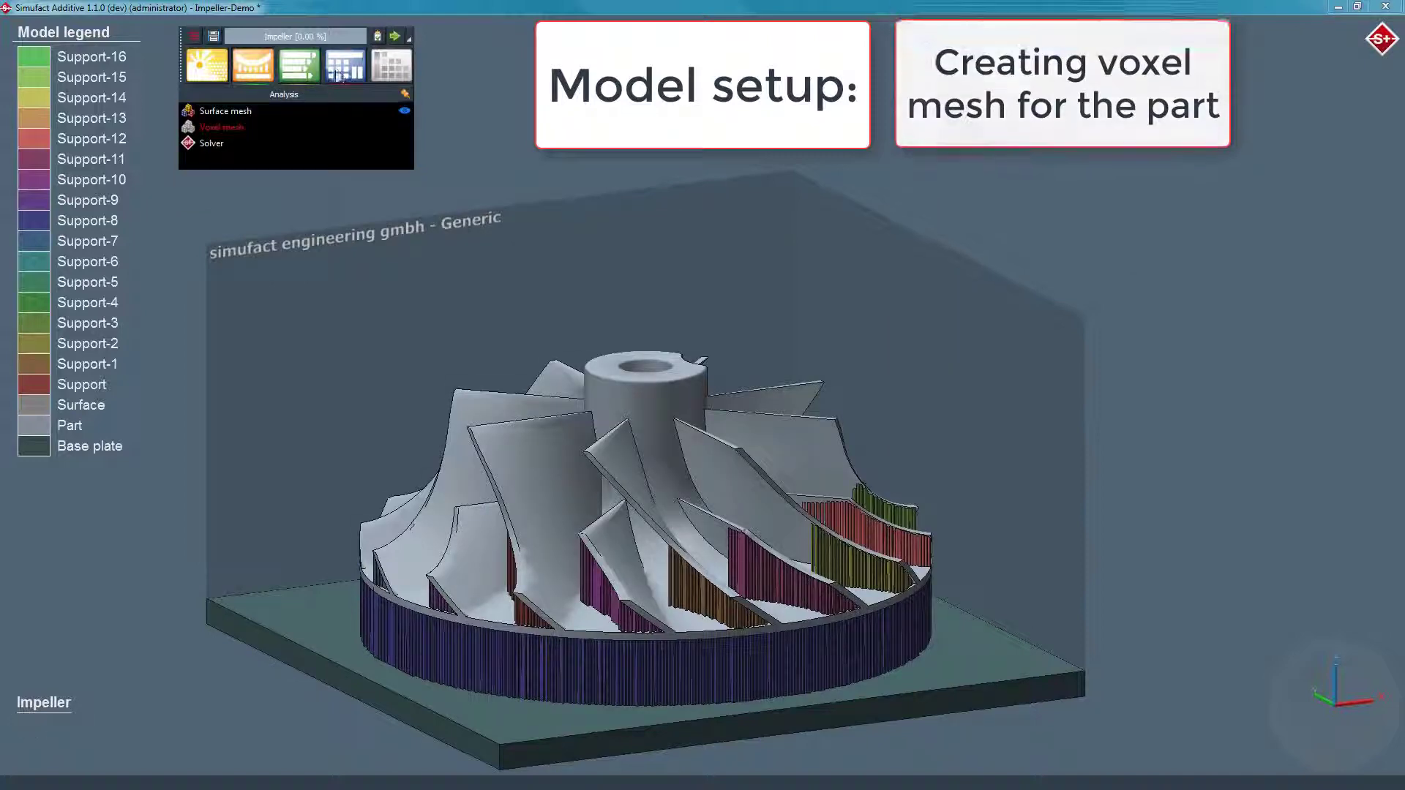
double_click(355, 129)
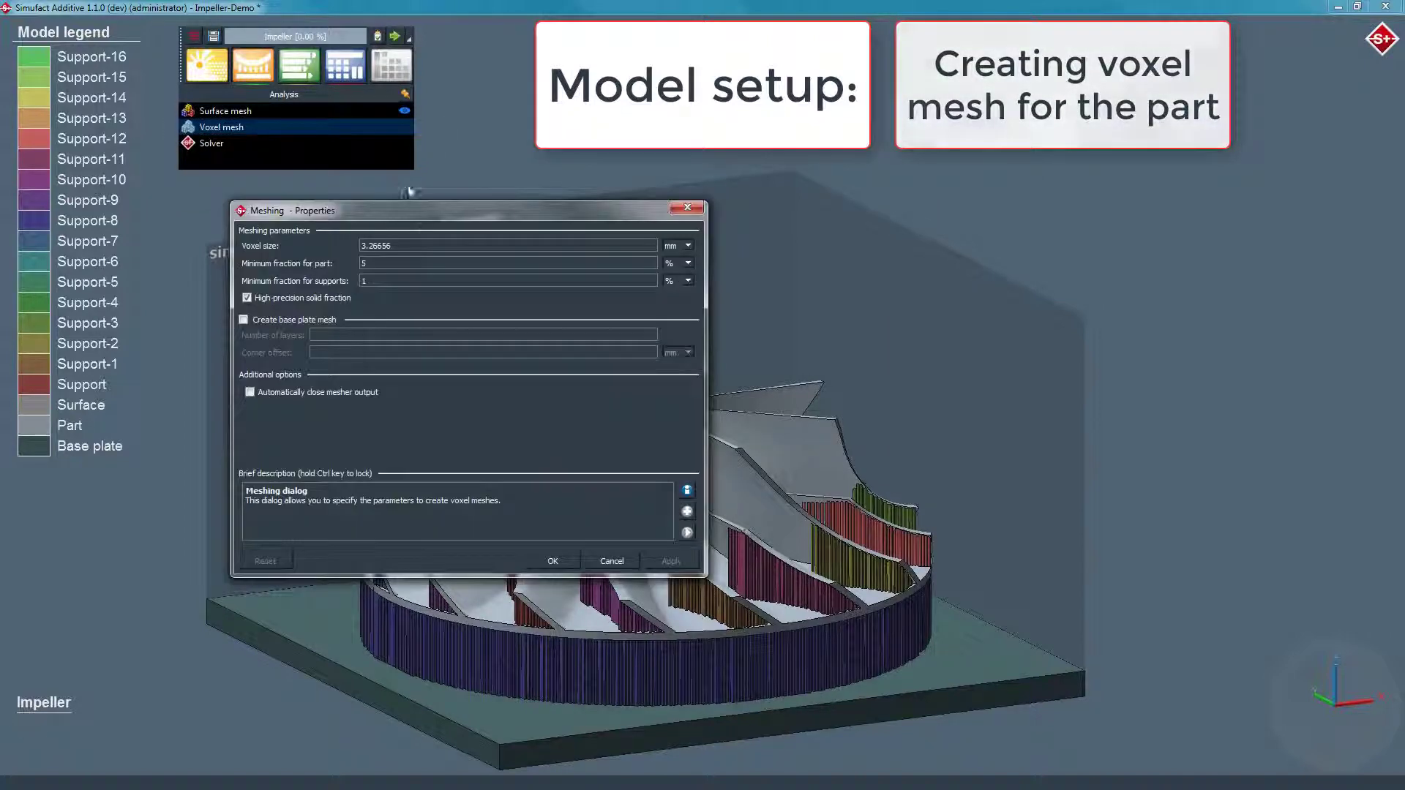
text(2.5)
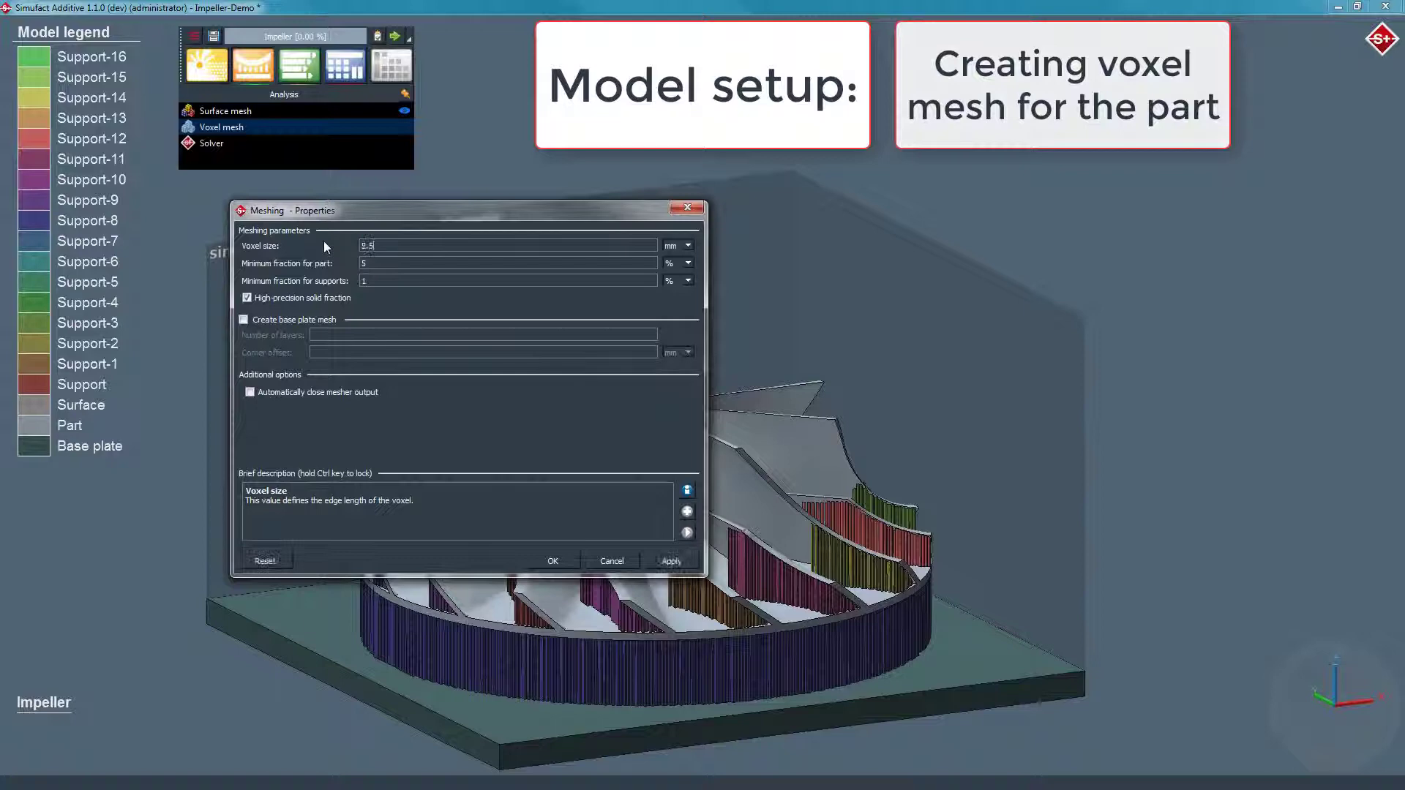
click(554, 560)
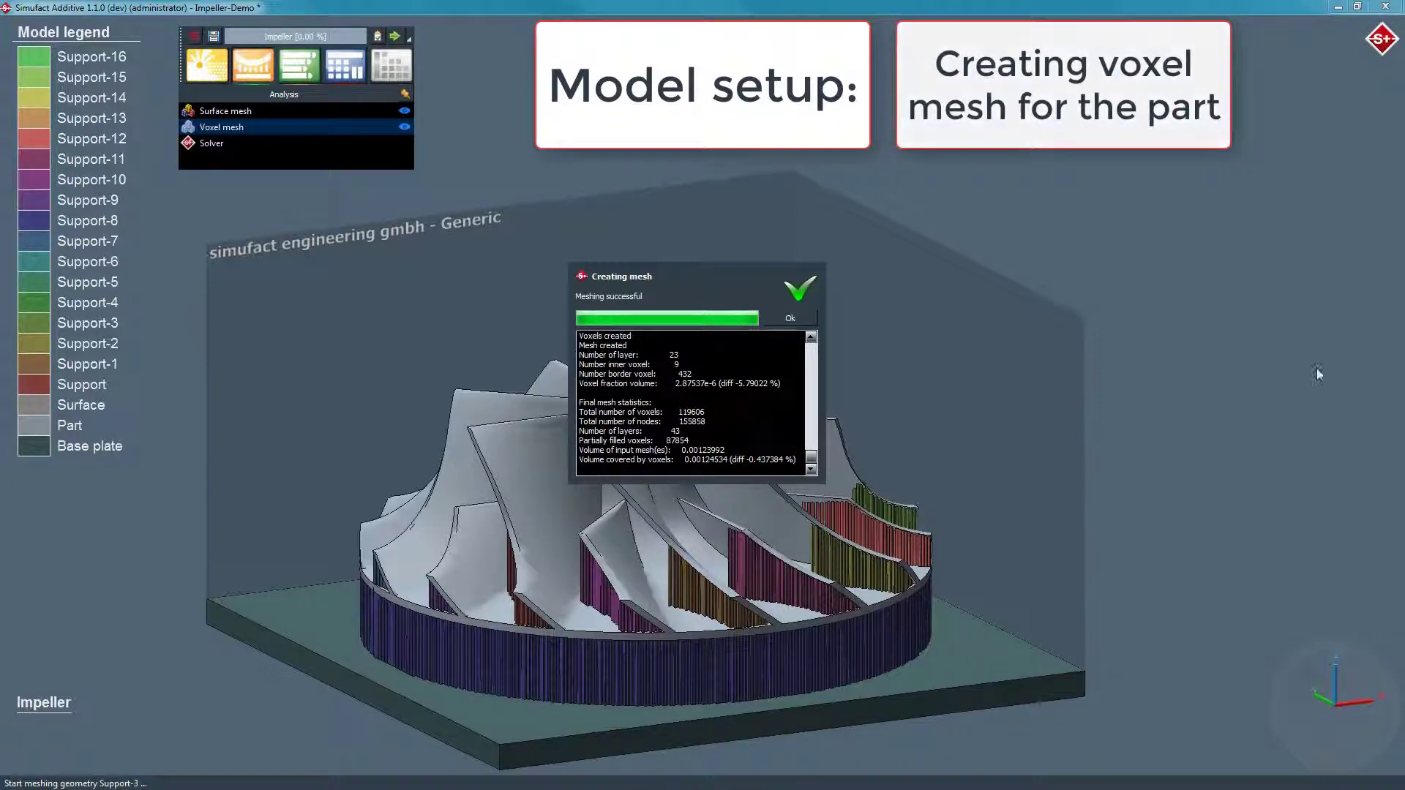
click(791, 318)
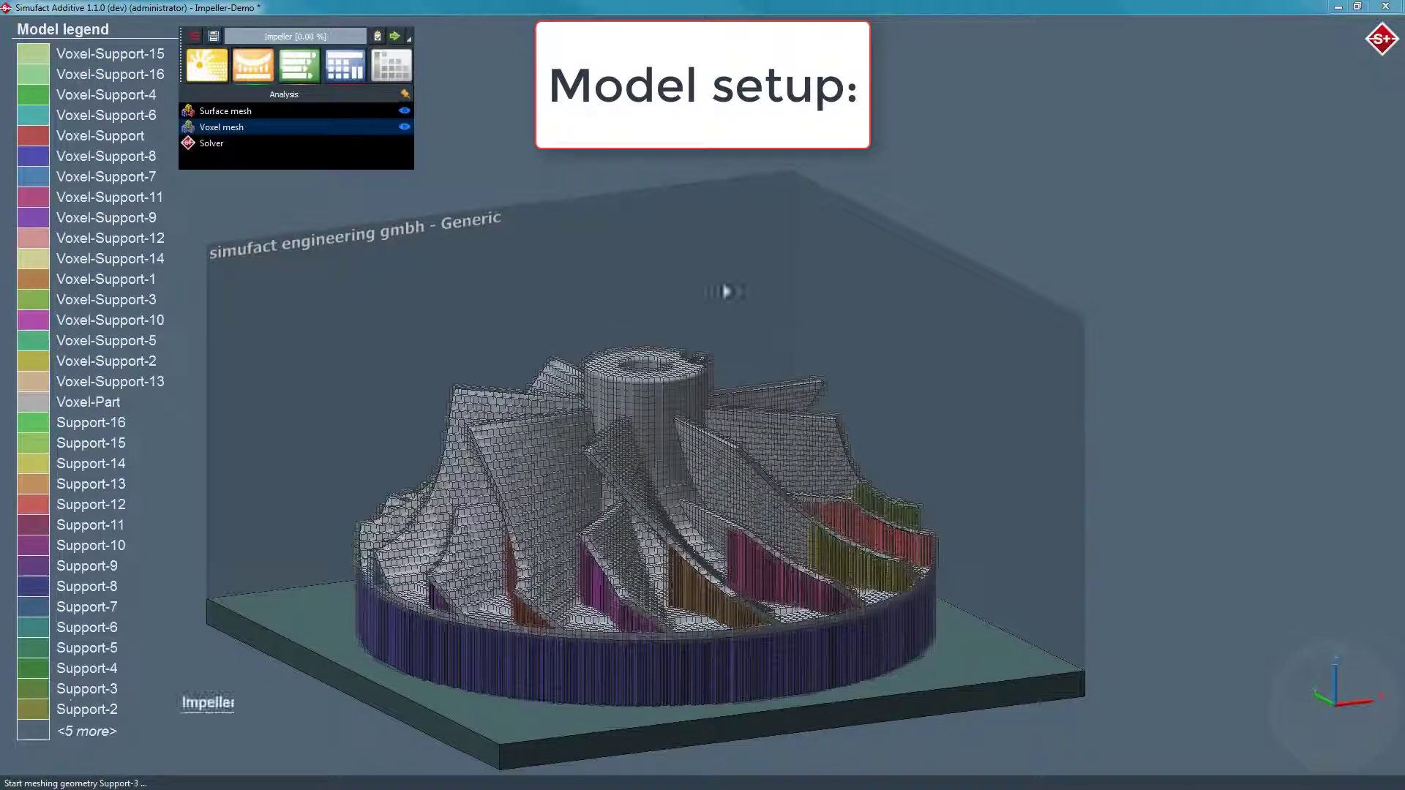
click(407, 127)
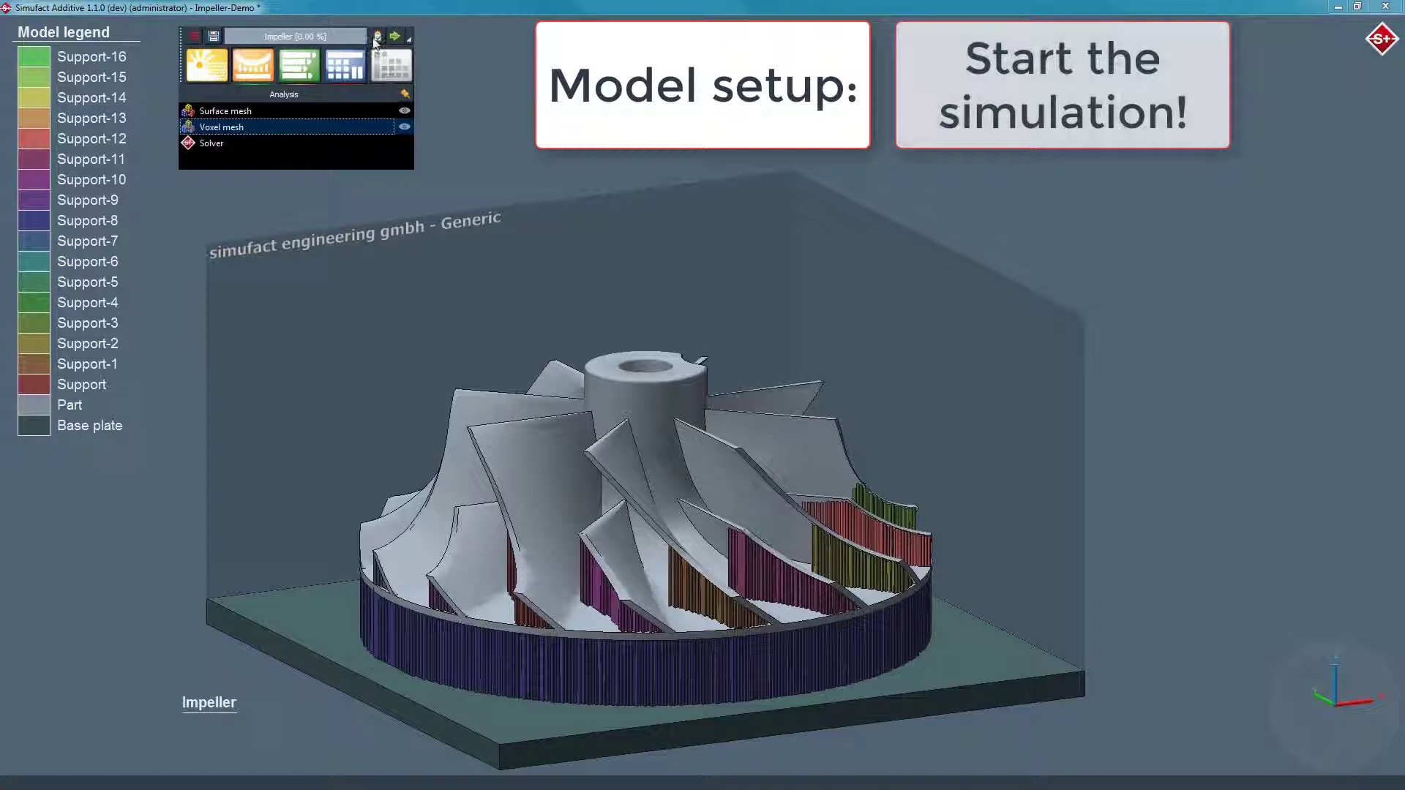
- Save the model and start the analysis, finishing with 3.53 mm peak total displacement
click(395, 37)
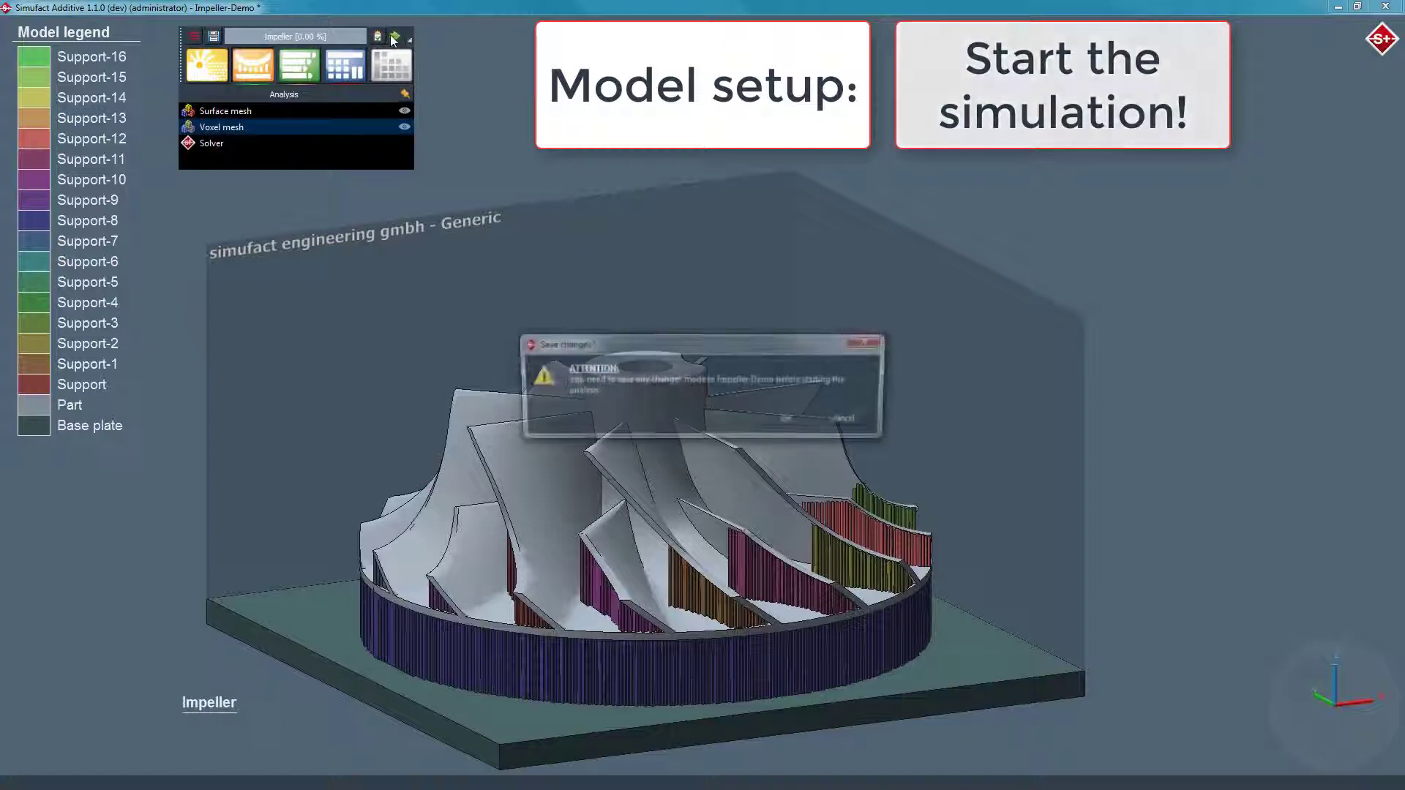
click(790, 420)
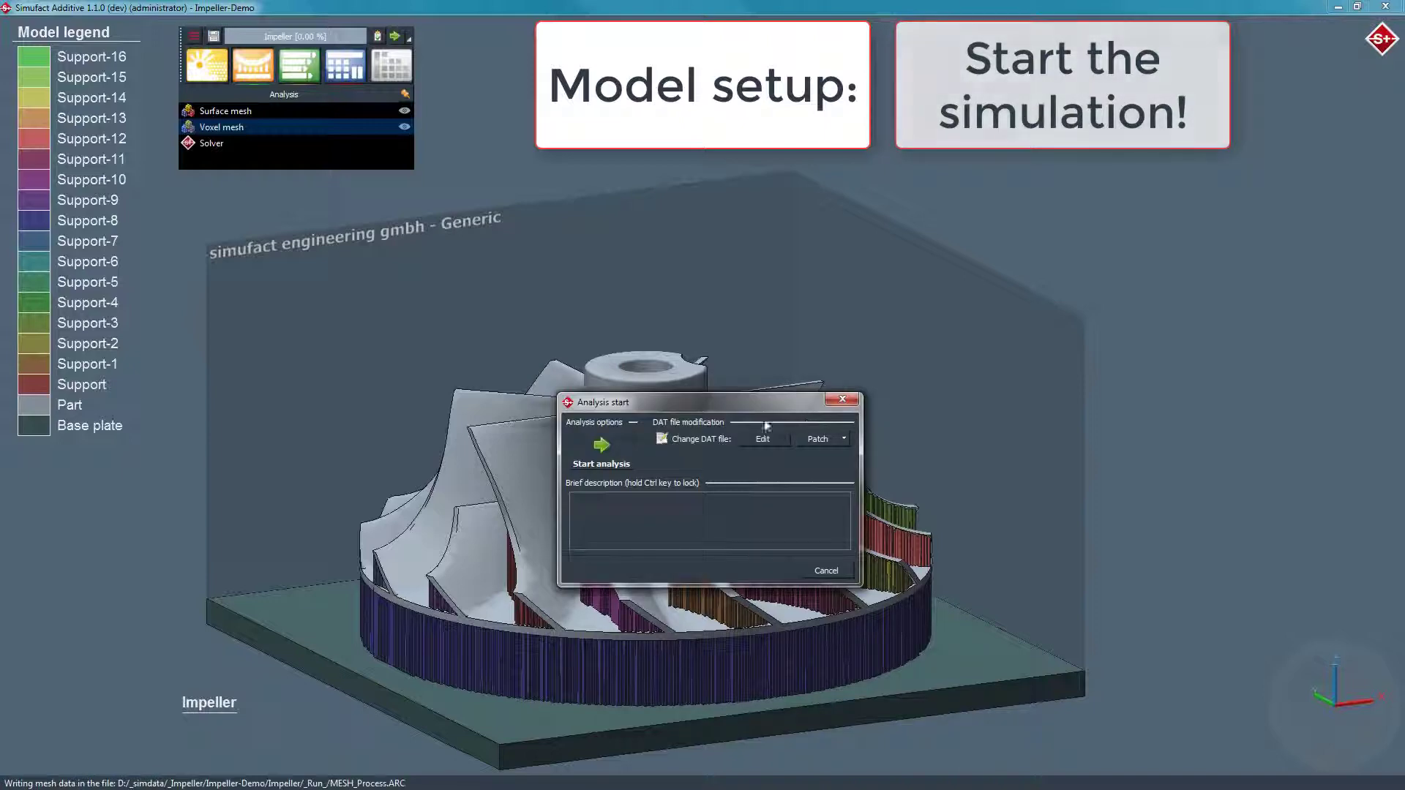
click(619, 444)
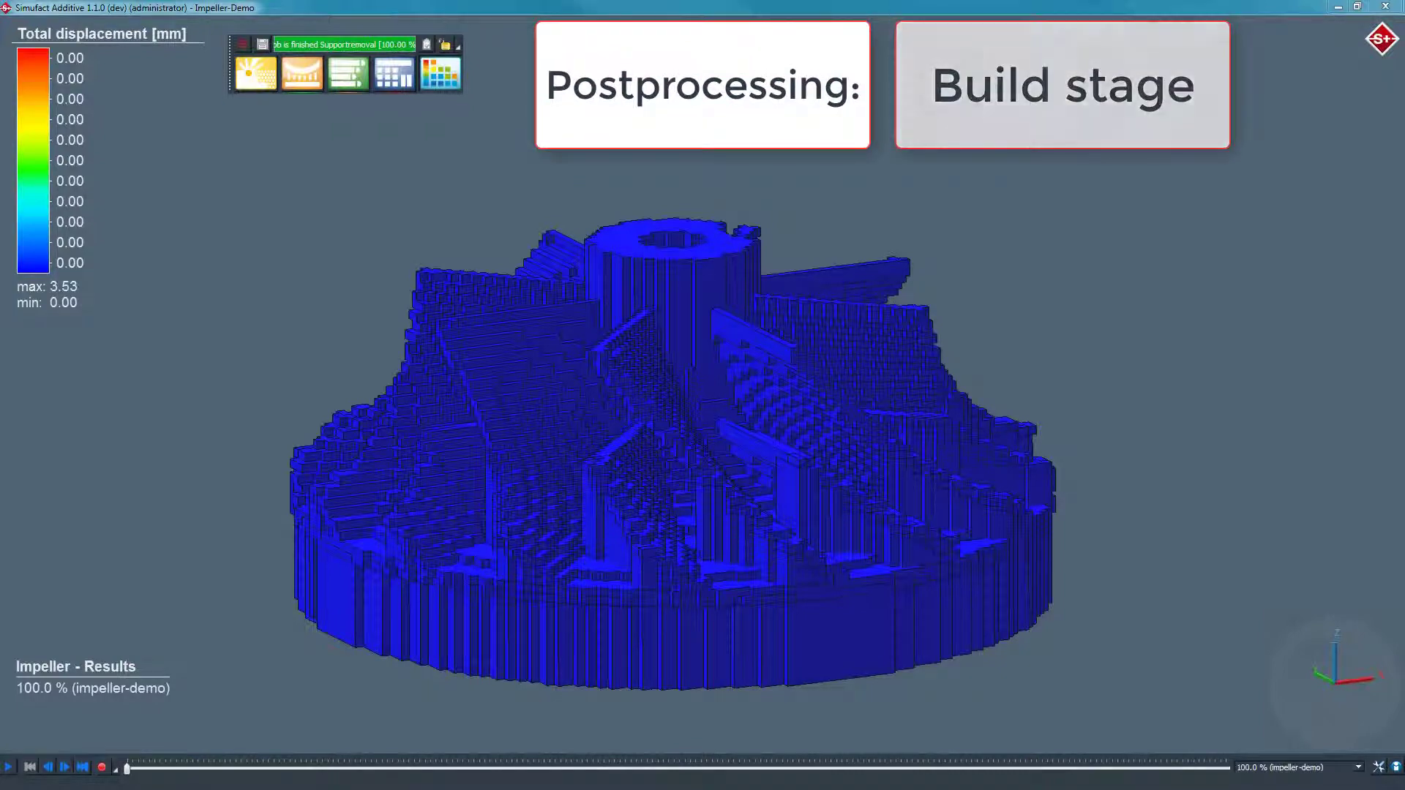
- Play the build results and show Effective stress on a continuous legend
click(4, 767)
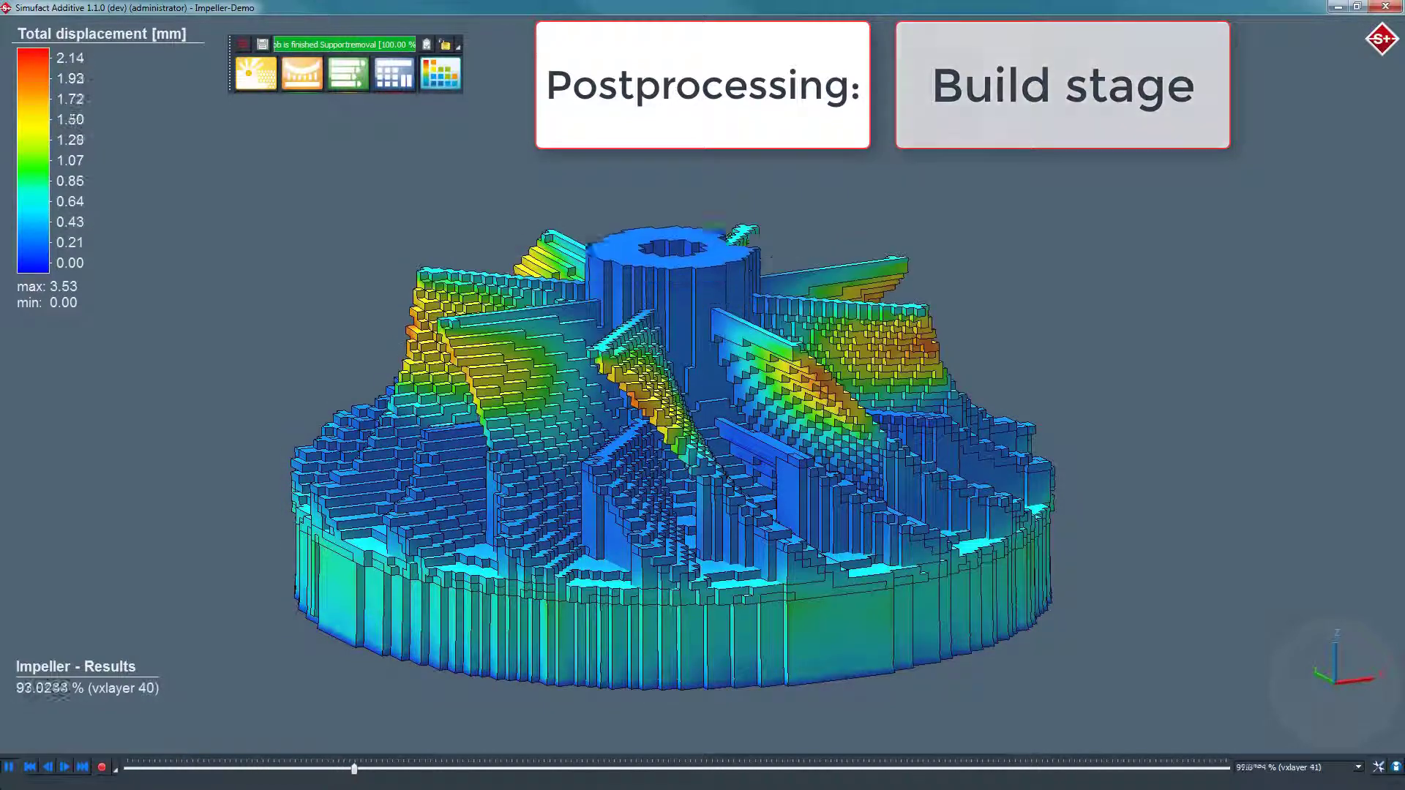
click(96, 38)
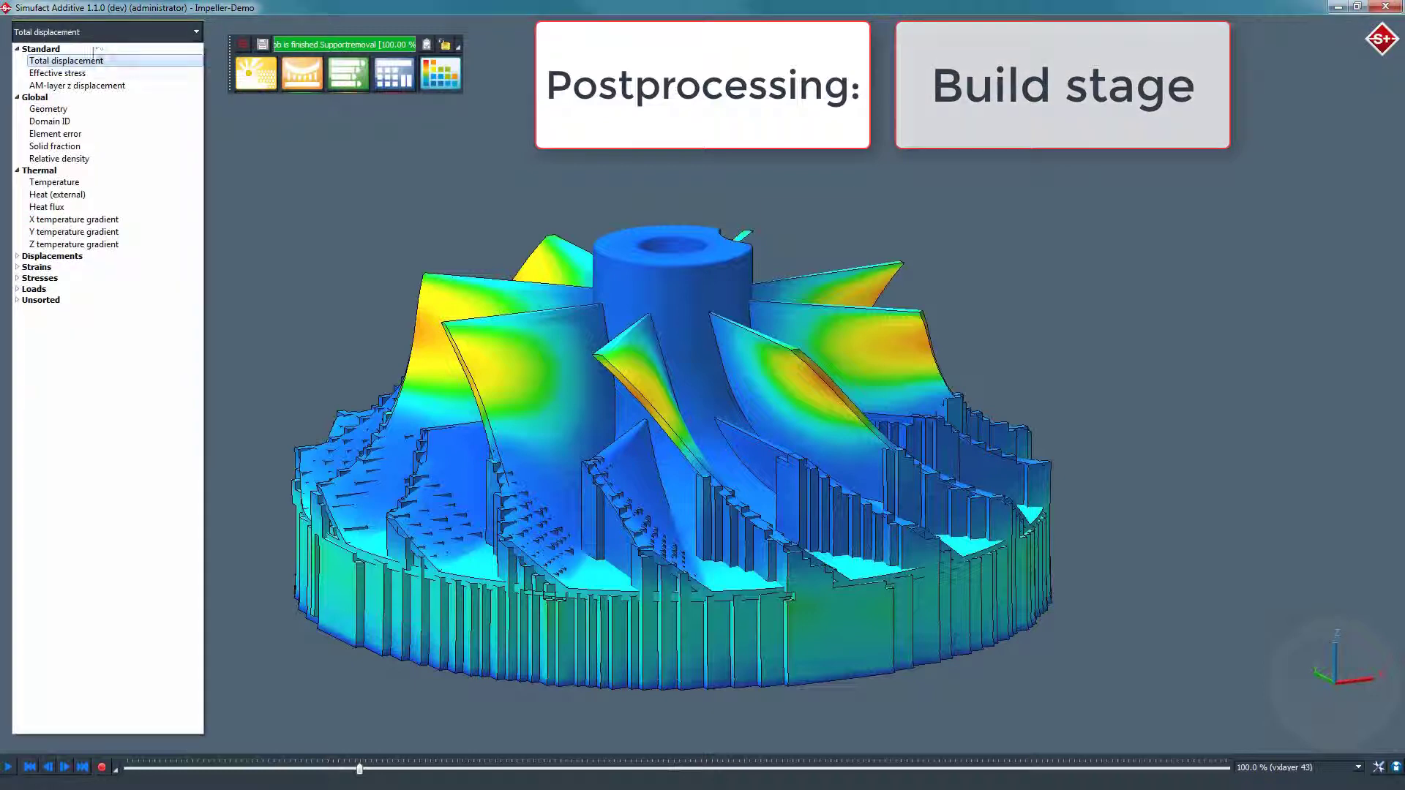
click(88, 76)
right_click(82, 95)
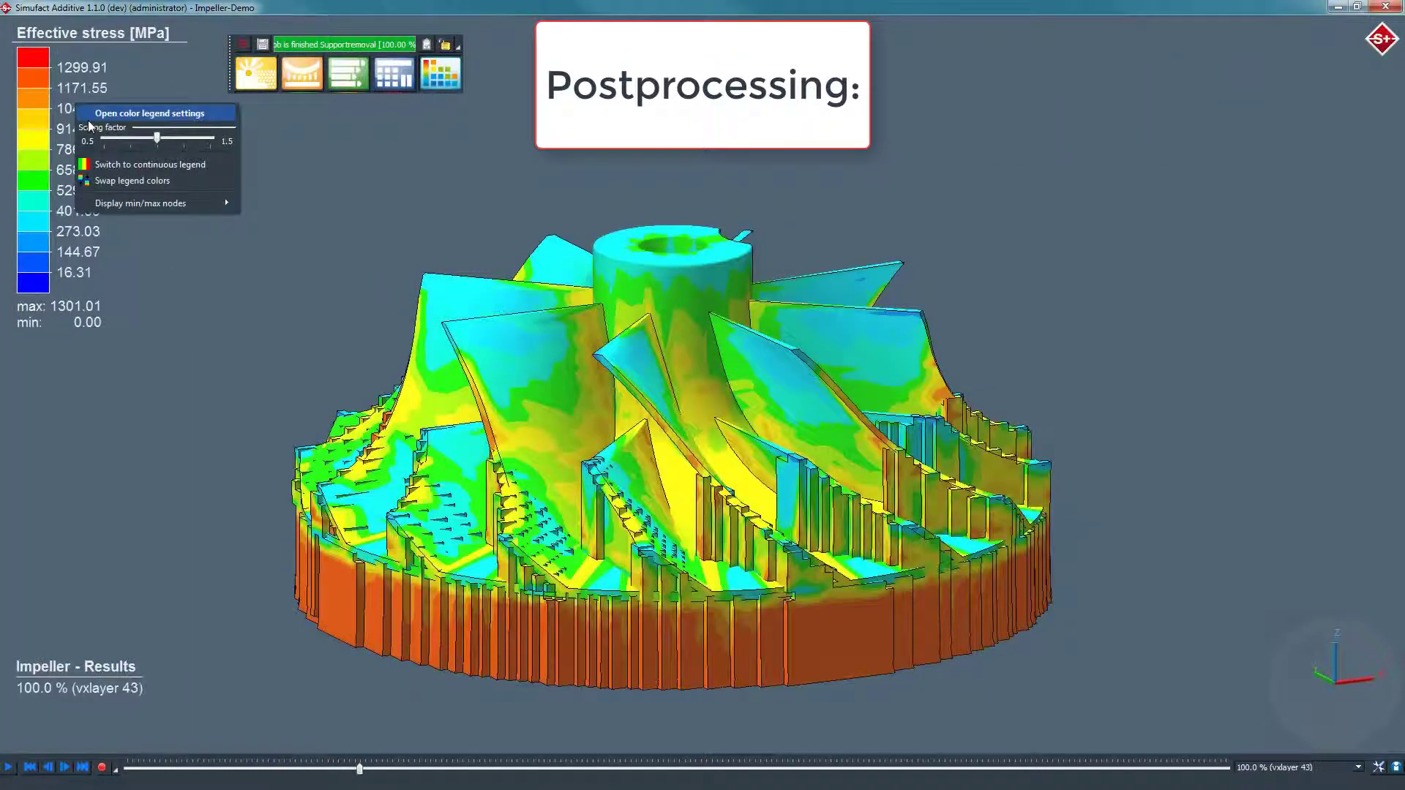
click(132, 159)
- Scale the legend to all read increments (0–1301.01 MPa) and play into heat treatment
right_click(91, 167)
click(129, 174)
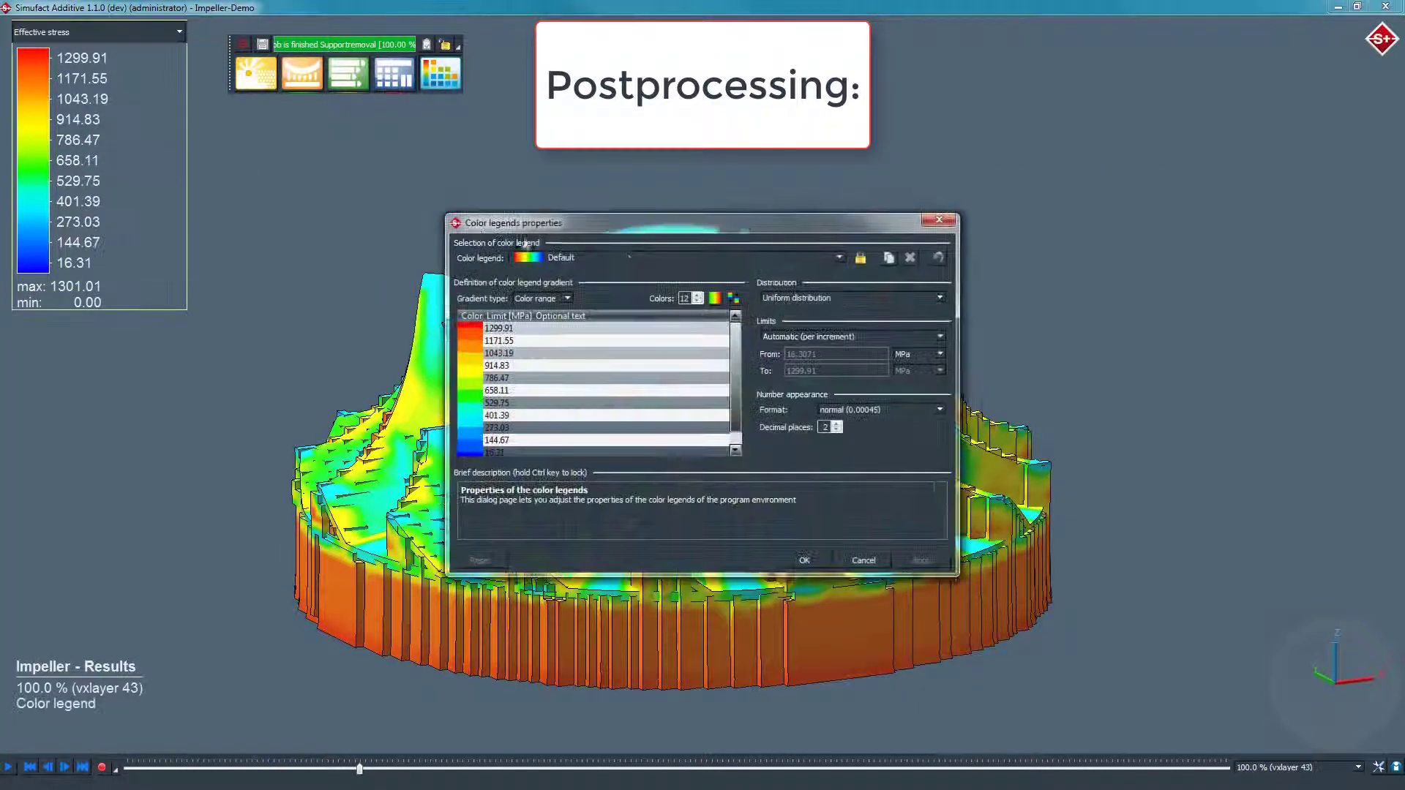
click(852, 336)
click(842, 358)
click(804, 560)
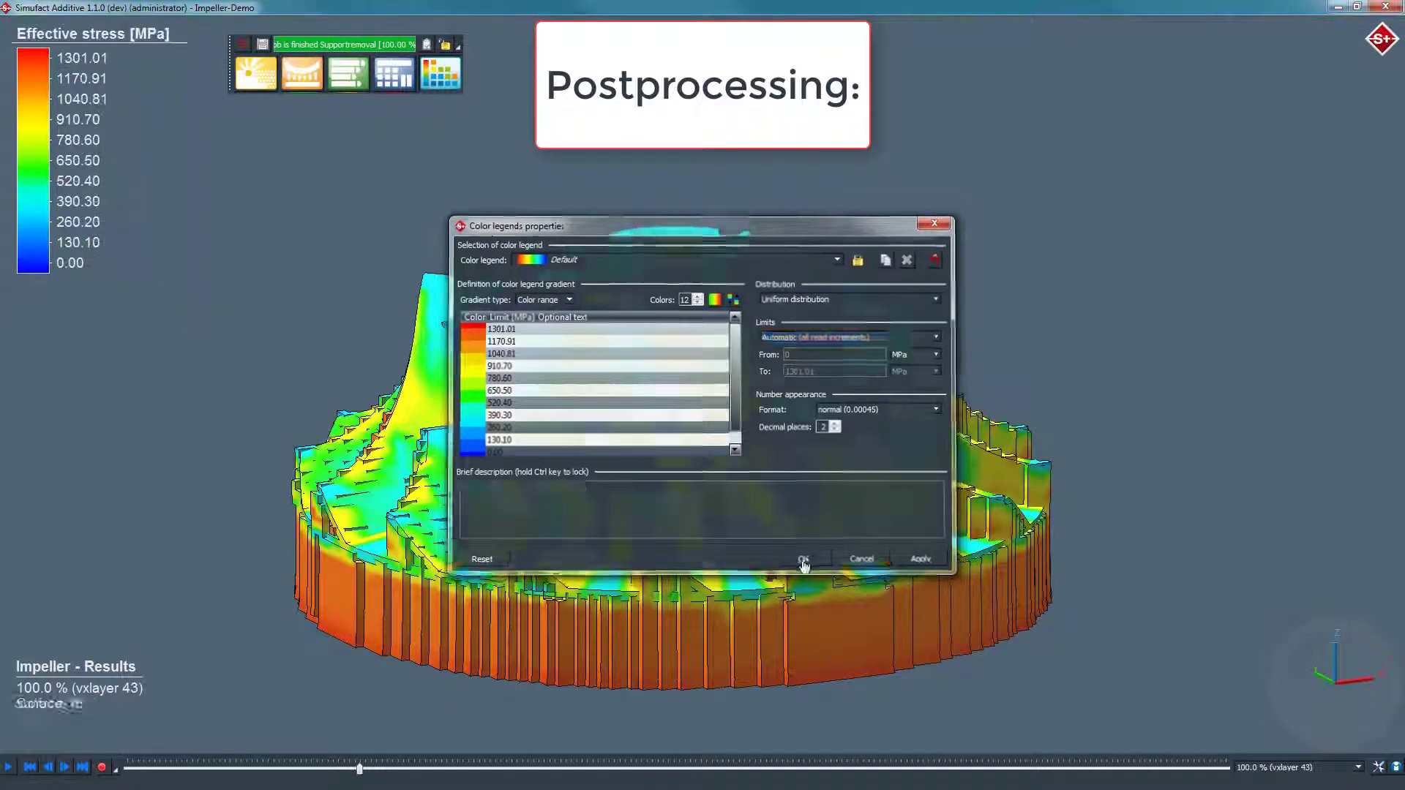
click(10, 768)
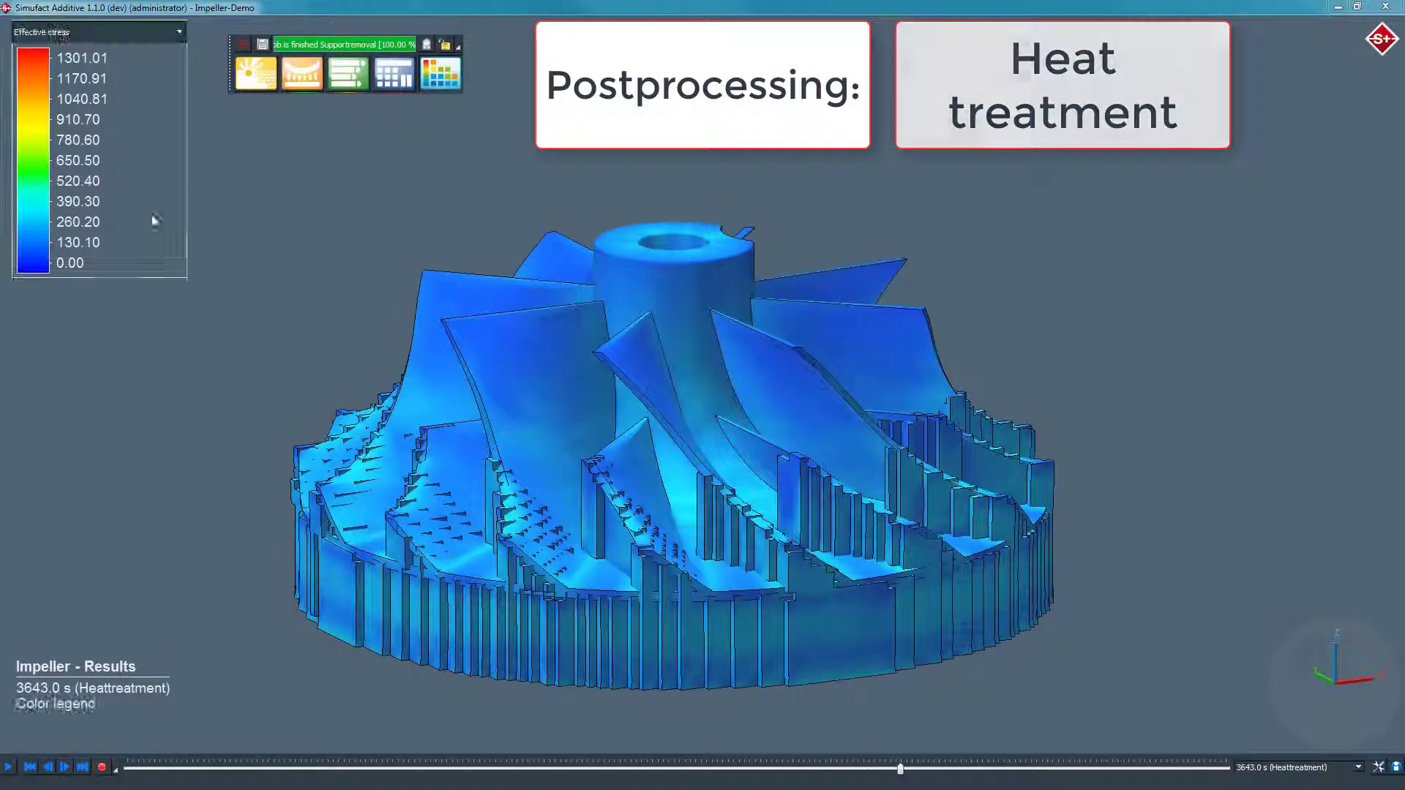
- Show Thermal Temperature results (20–700 °C) and play them to 100 % of Cooling-1
click(110, 32)
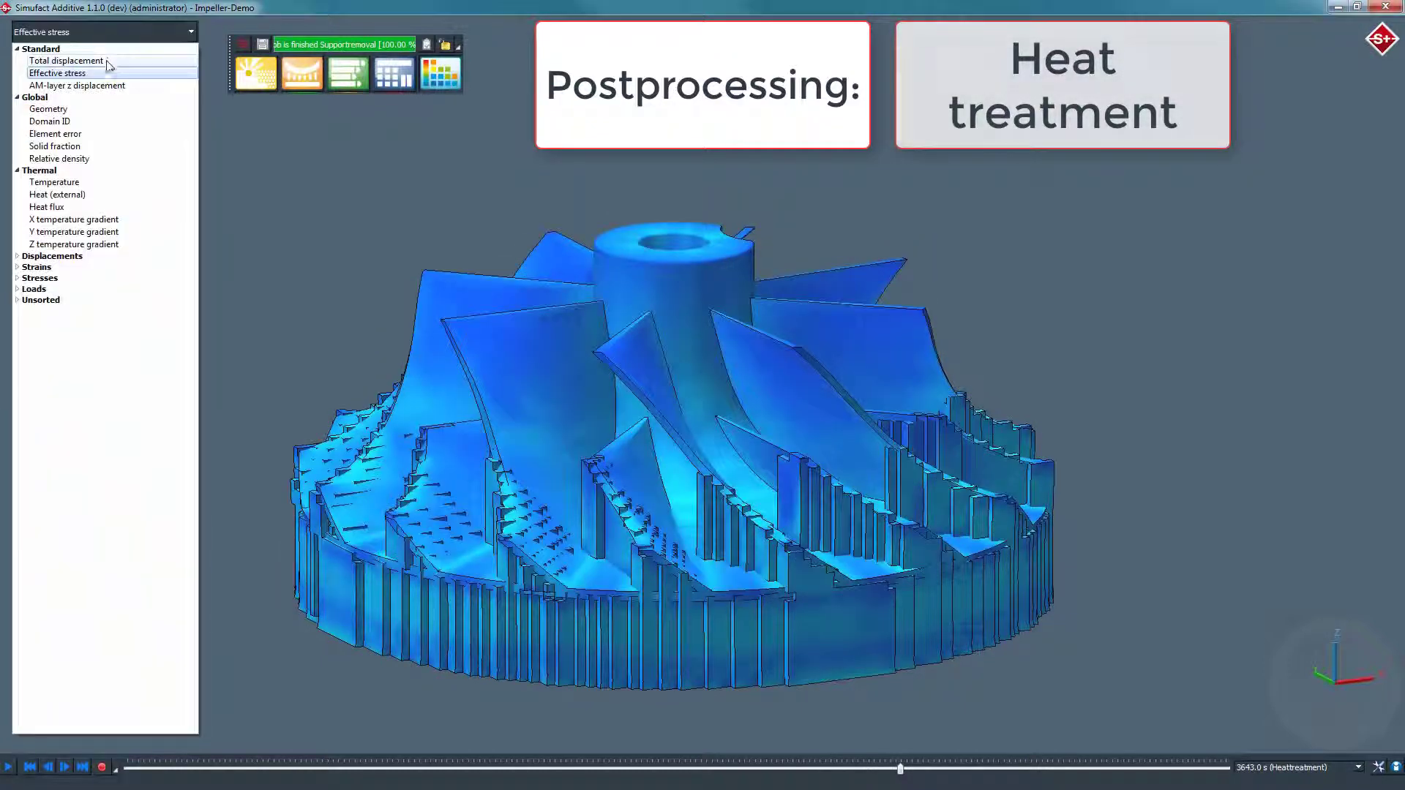
click(73, 184)
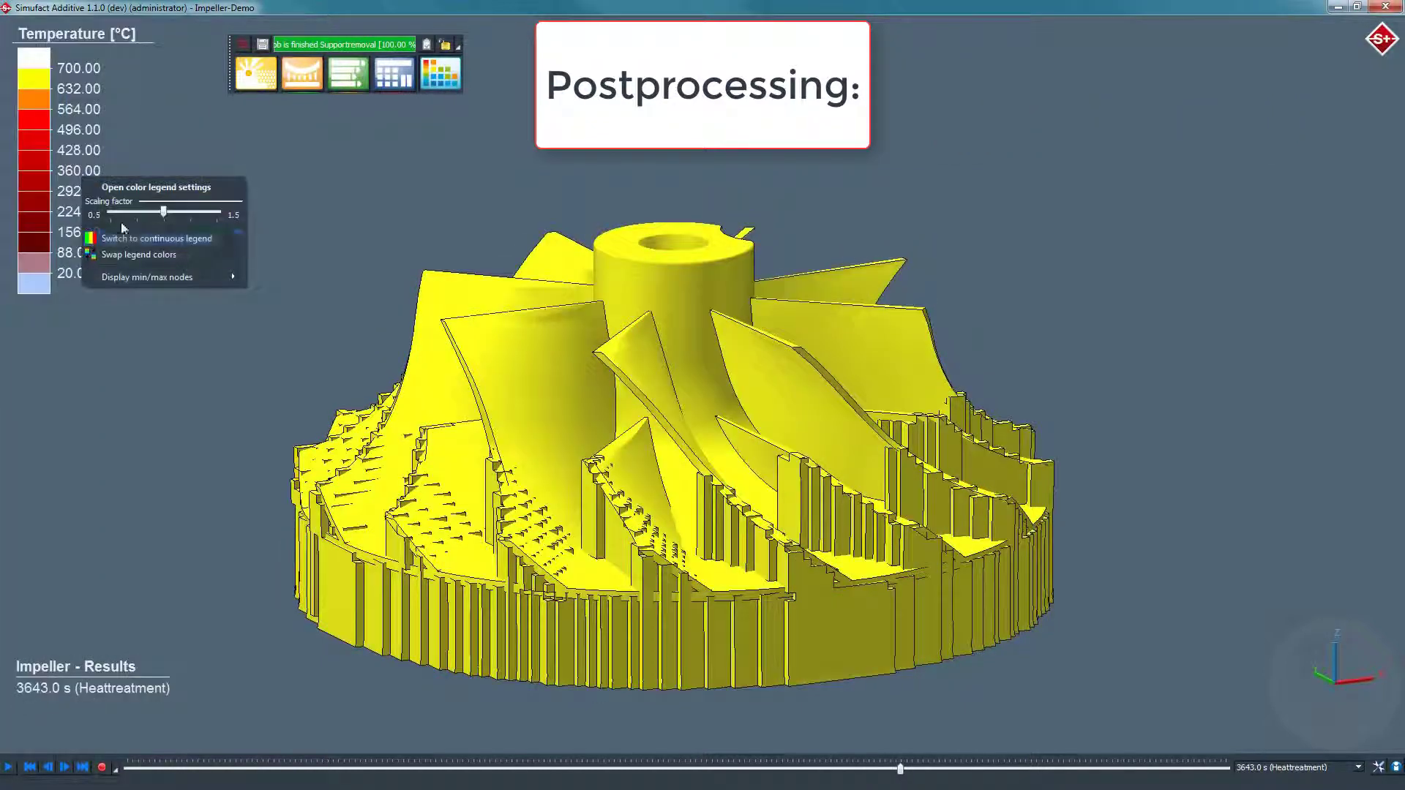
click(9, 768)
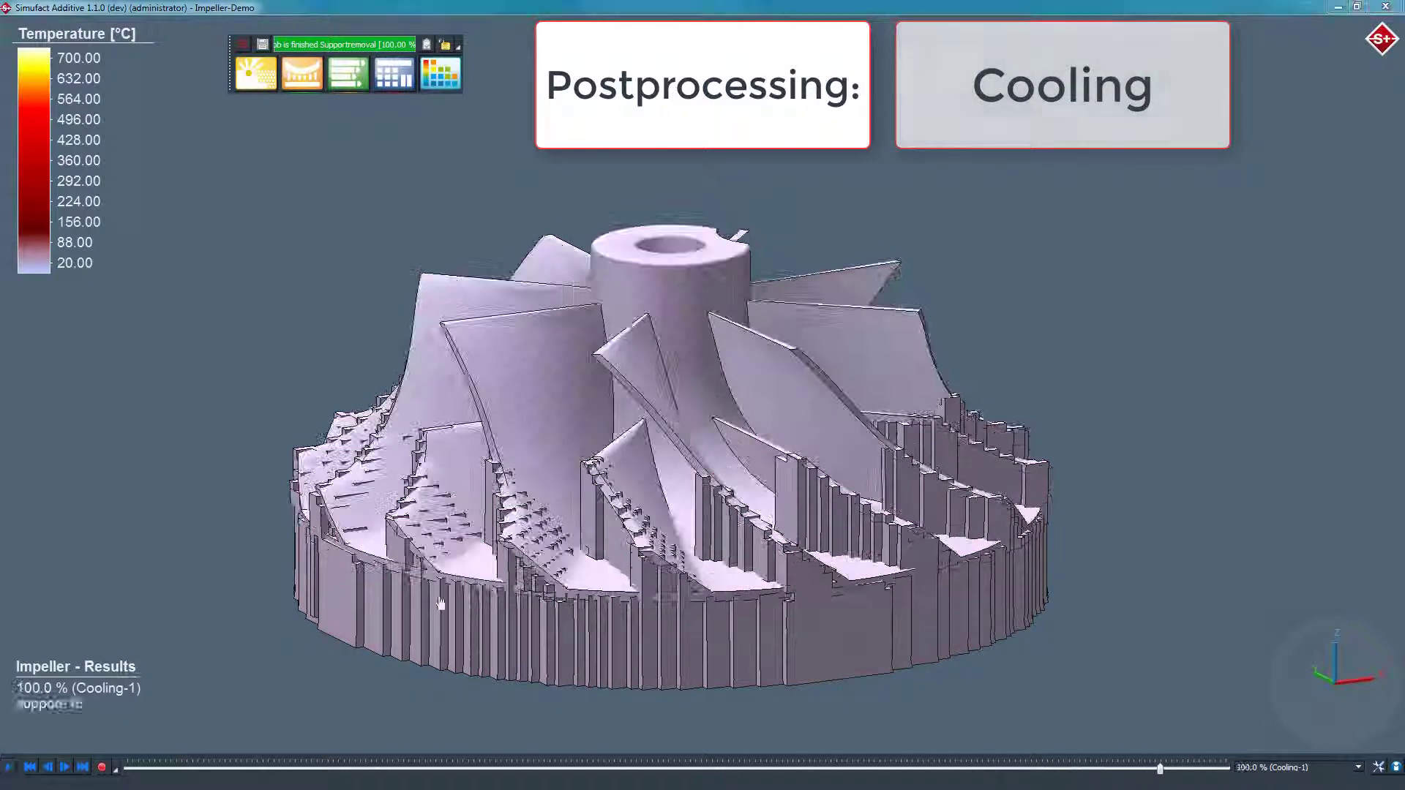
- Display Total displacement and play the results forward into the Simplecutting stage at 20 %
click(110, 36)
click(88, 61)
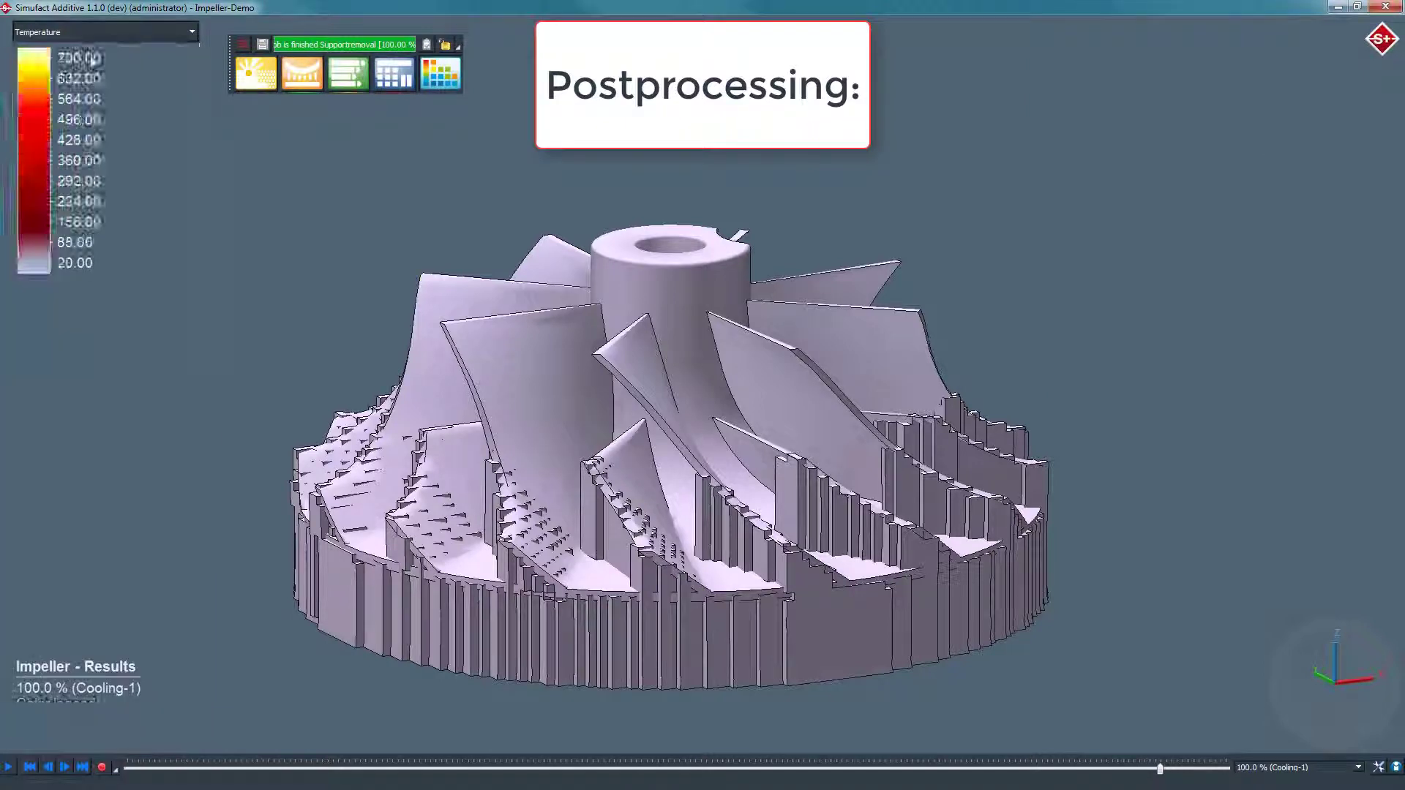
right_click(114, 135)
click(128, 169)
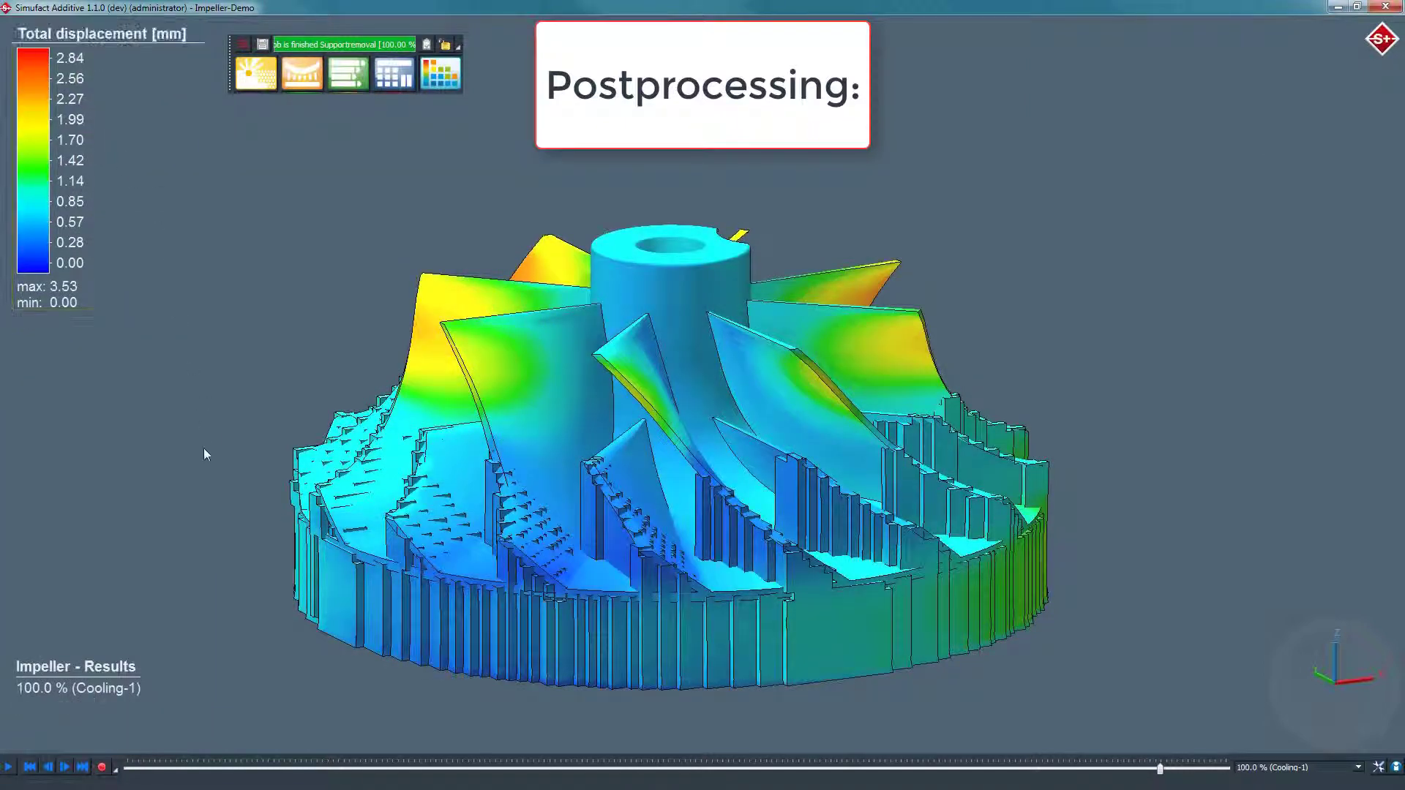
click(10, 767)
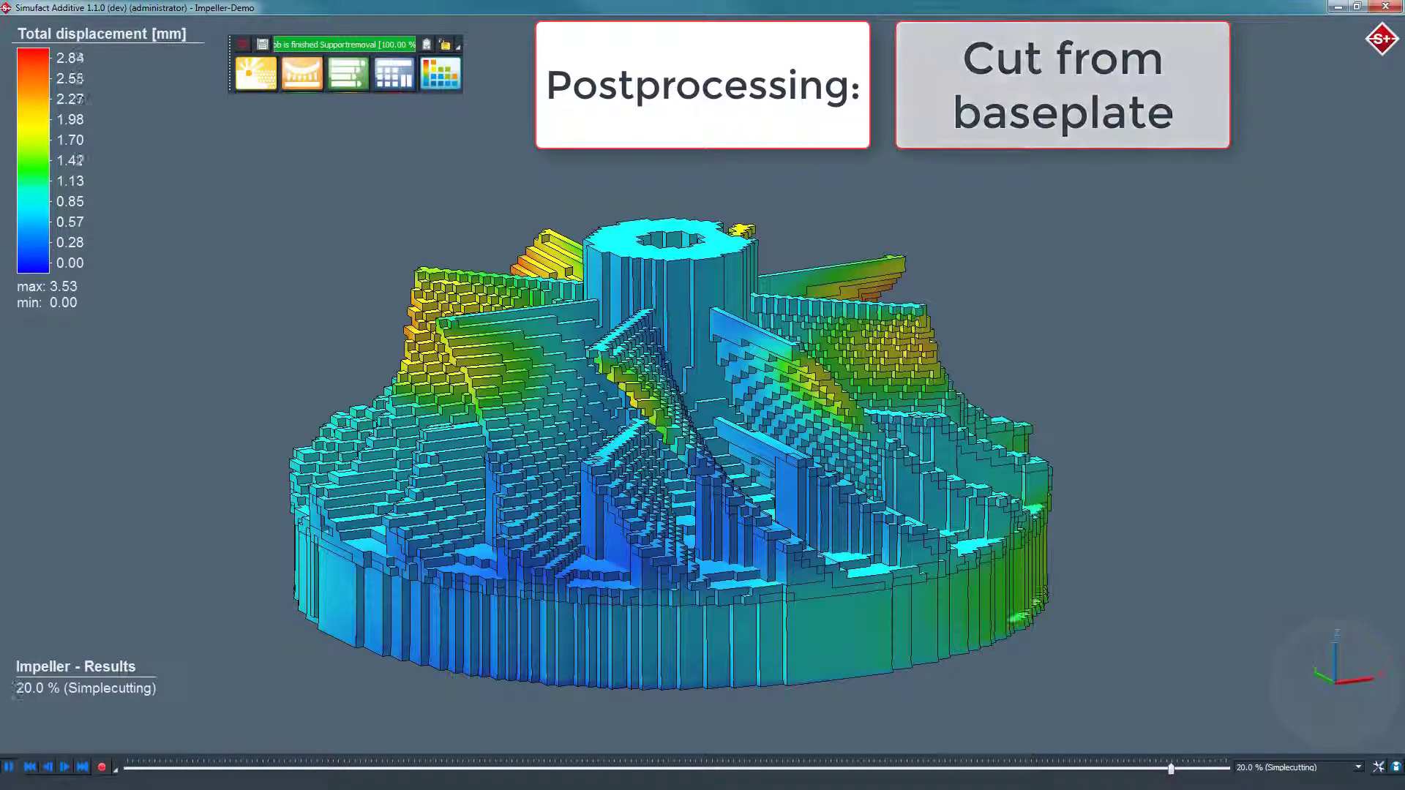